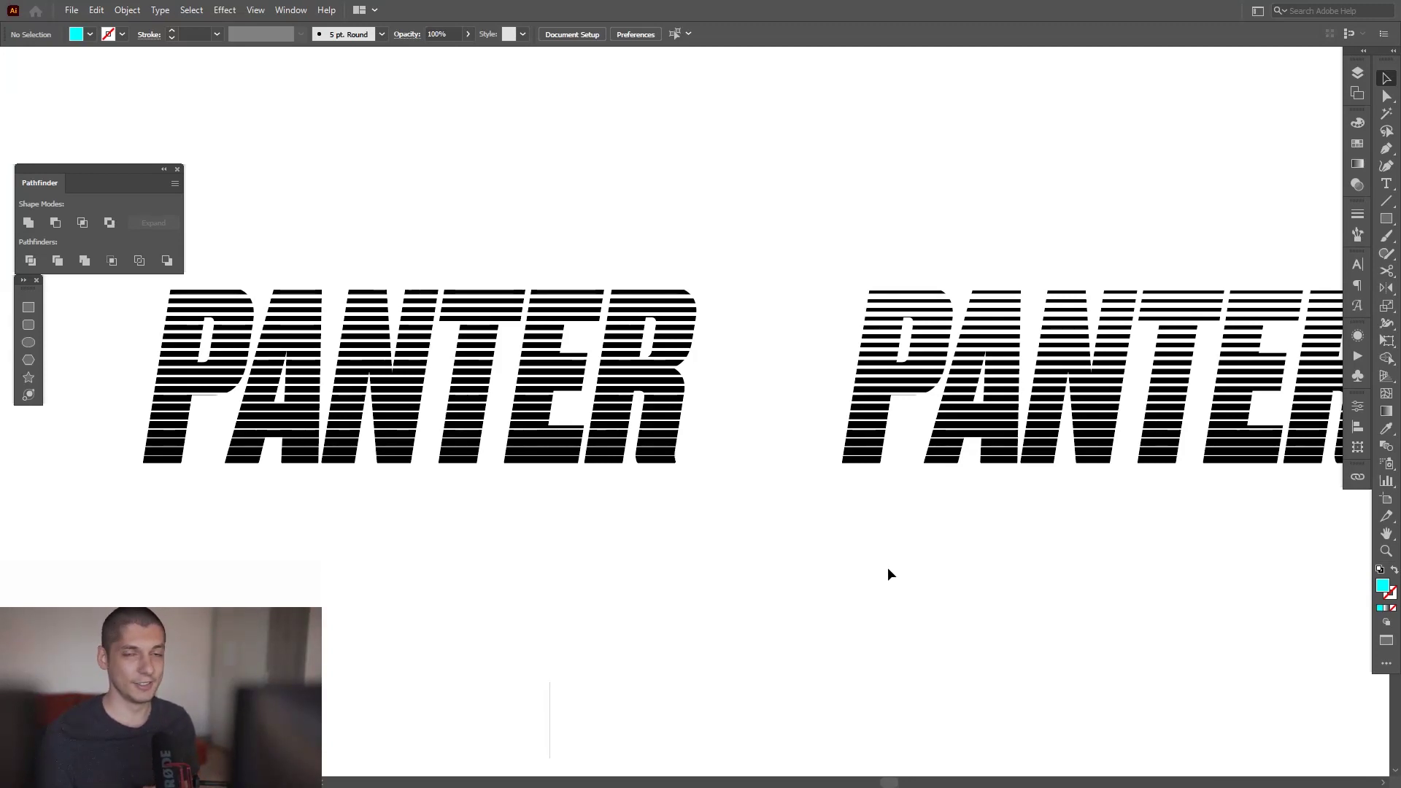
- Examine the three striped PANTER lettering examples up close and compare how their line patterns differ
click(844, 423)
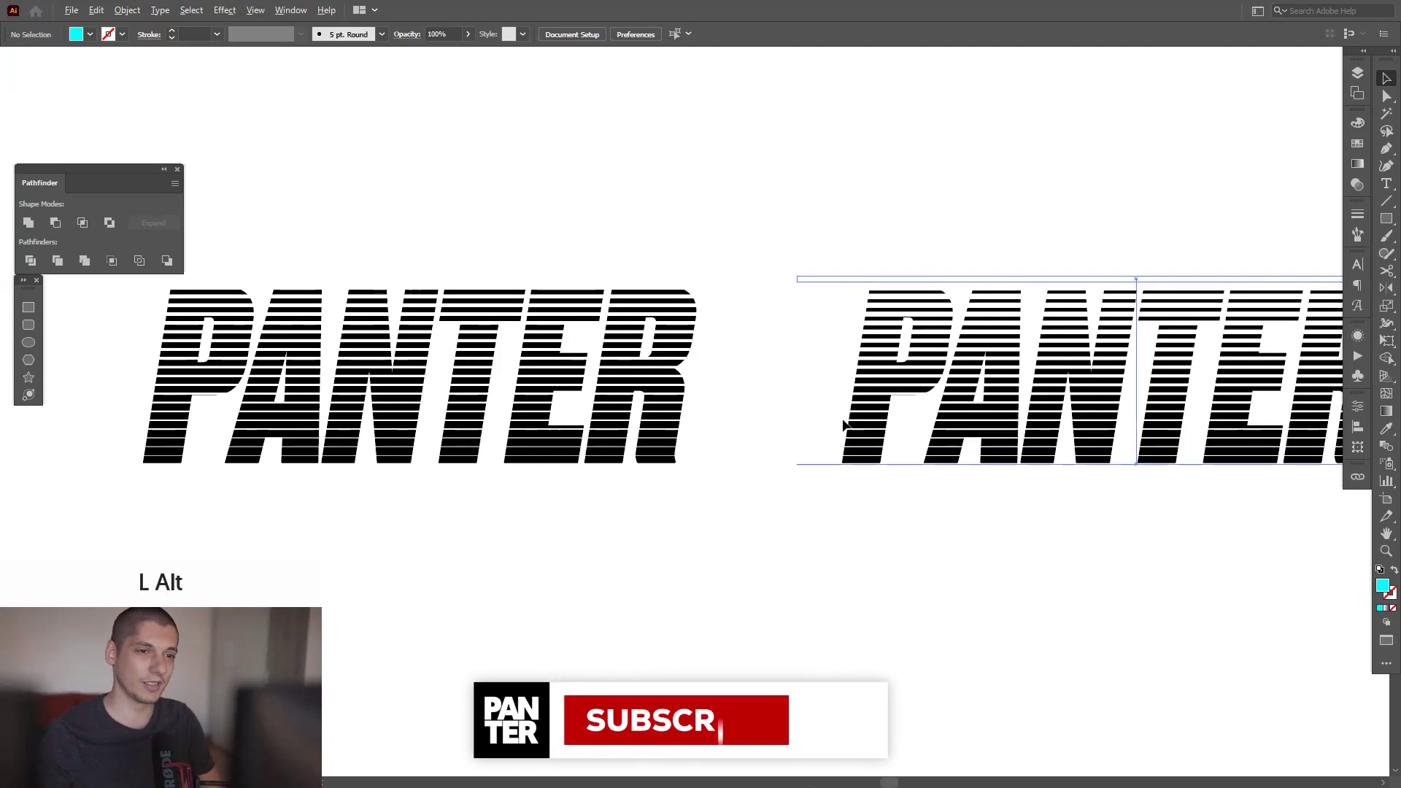
scroll(845, 380, up, 2)
drag(829, 251, 595, 349)
scroll(531, 456, down, 2)
scroll(500, 432, down, 2)
scroll(535, 481, up, 2)
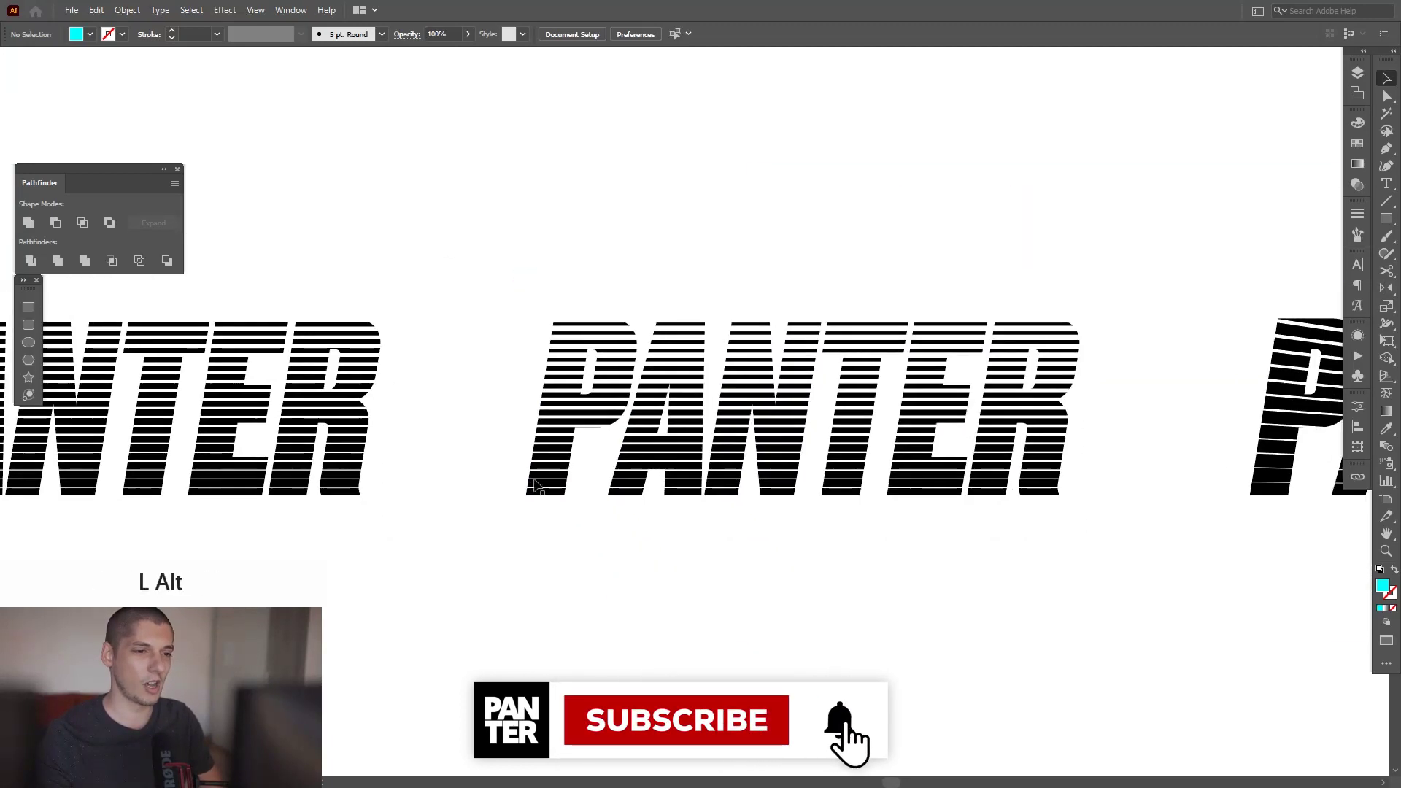
scroll(536, 486, up, 5)
scroll(522, 516, down, 3)
drag(785, 552, 320, 540)
drag(898, 567, 618, 570)
scroll(756, 517, up, 1)
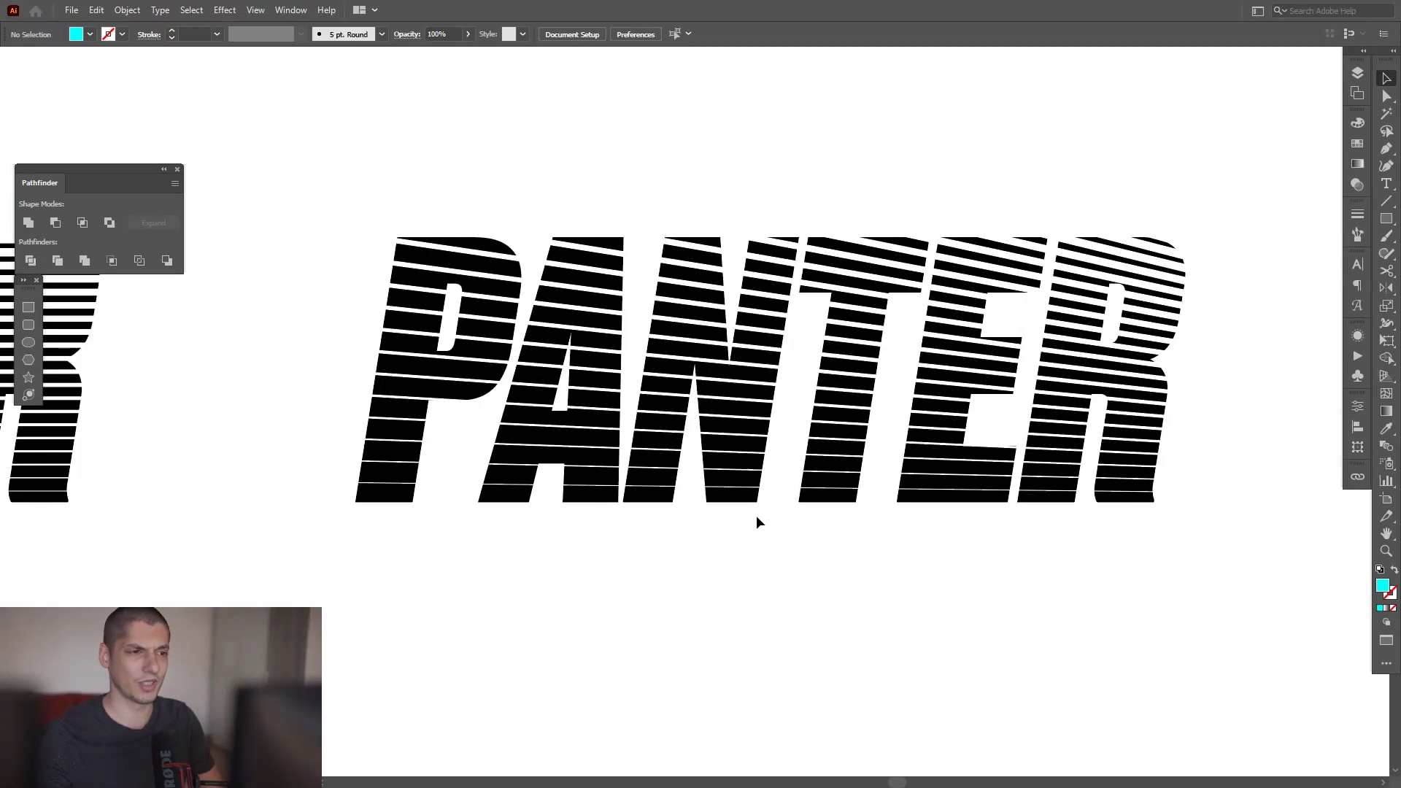
scroll(757, 516, down, 1)
drag(522, 645, 625, 525)
- Adjust the artboard so it surrounds the three PANTER examples and leaves free space around them
scroll(657, 573, down, 2)
key(shift+o)
scroll(625, 525, down, 1)
drag(397, 344, 951, 305)
drag(951, 305, 791, 312)
key(v)
drag(587, 354, 512, 355)
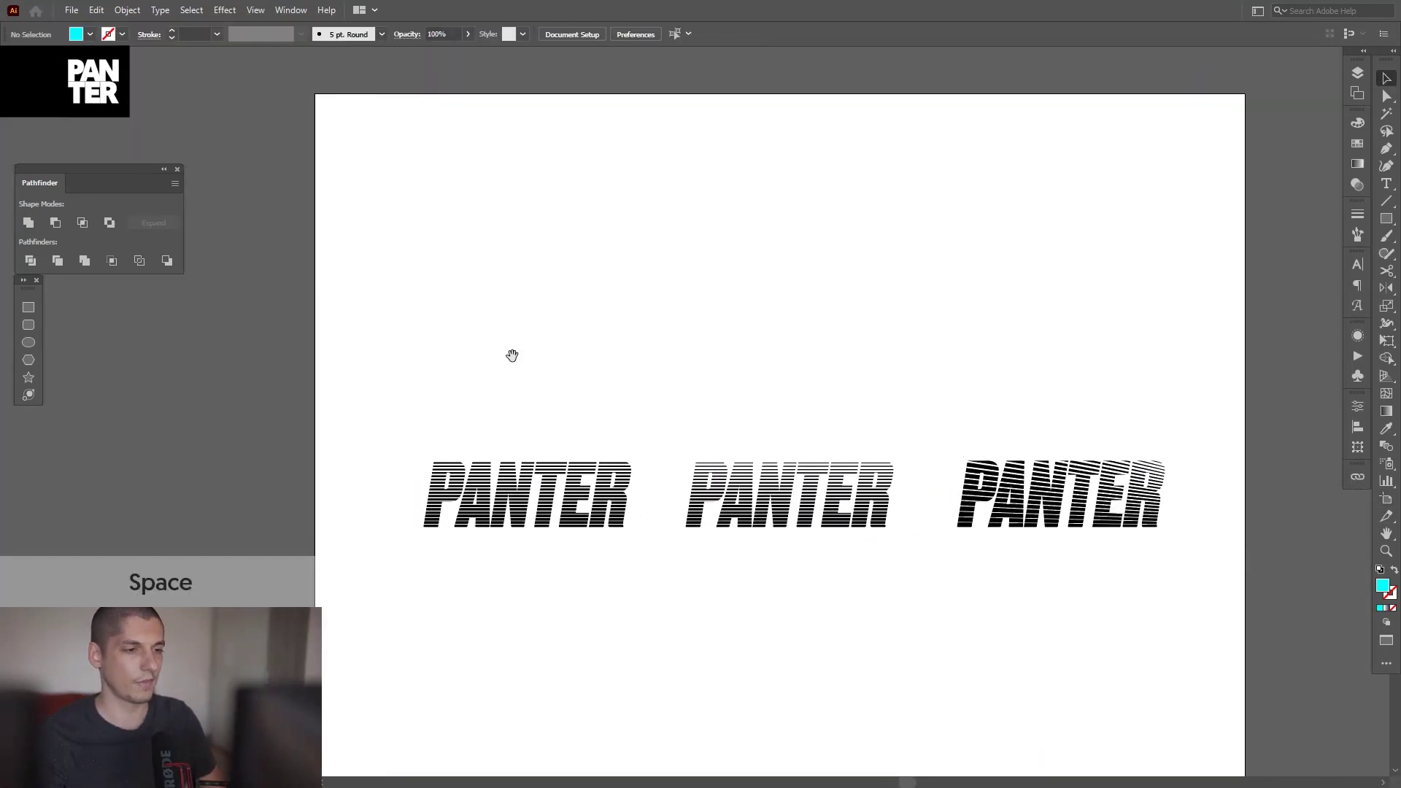
- Move the three striped PANTER examples together to the upper part of the artboard
drag(429, 341, 1085, 584)
drag(1066, 498, 1049, 212)
click(1020, 532)
- Duplicate the first striped PANTER example into the empty area below and delete the copy's blend stripes, leaving solid lettering
click(627, 224)
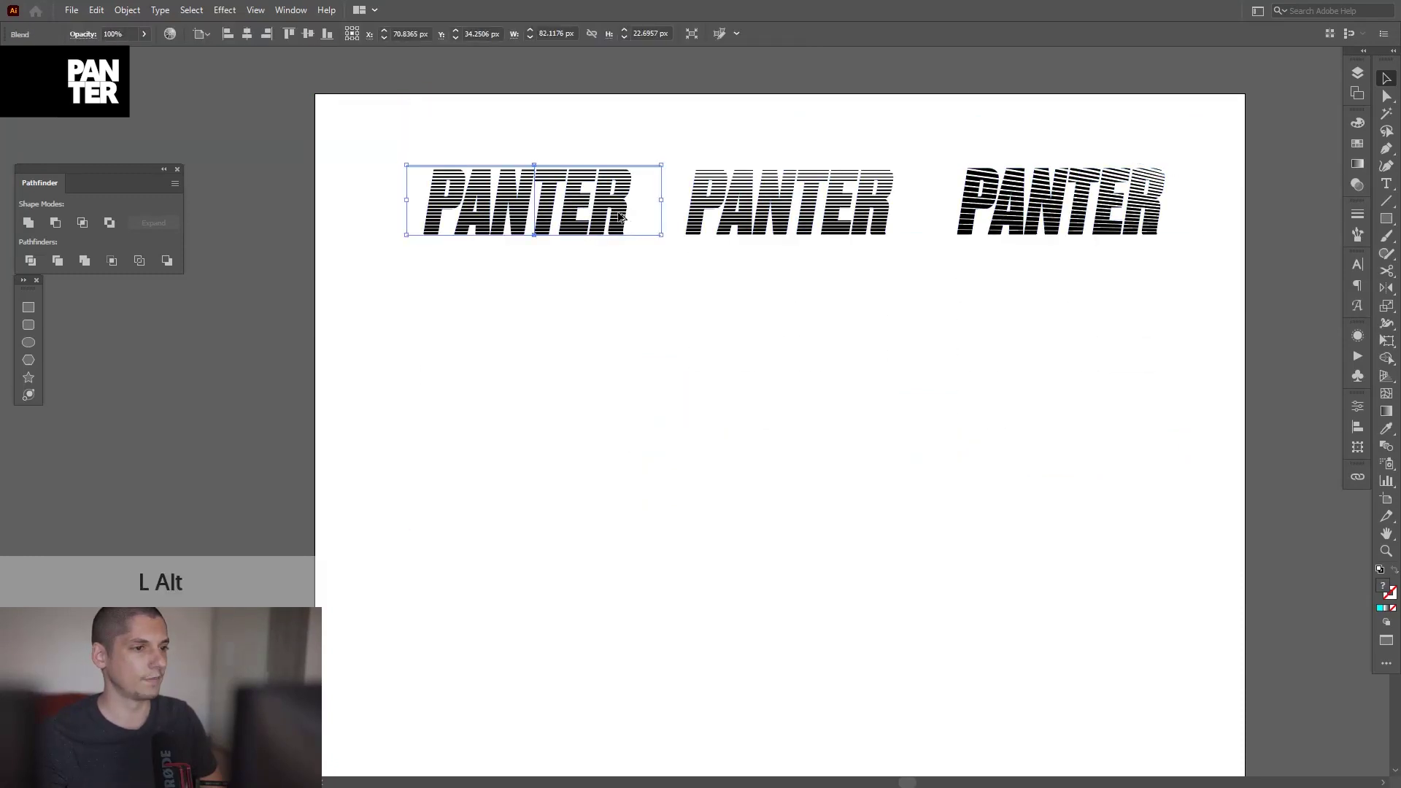
drag(613, 223, 616, 500)
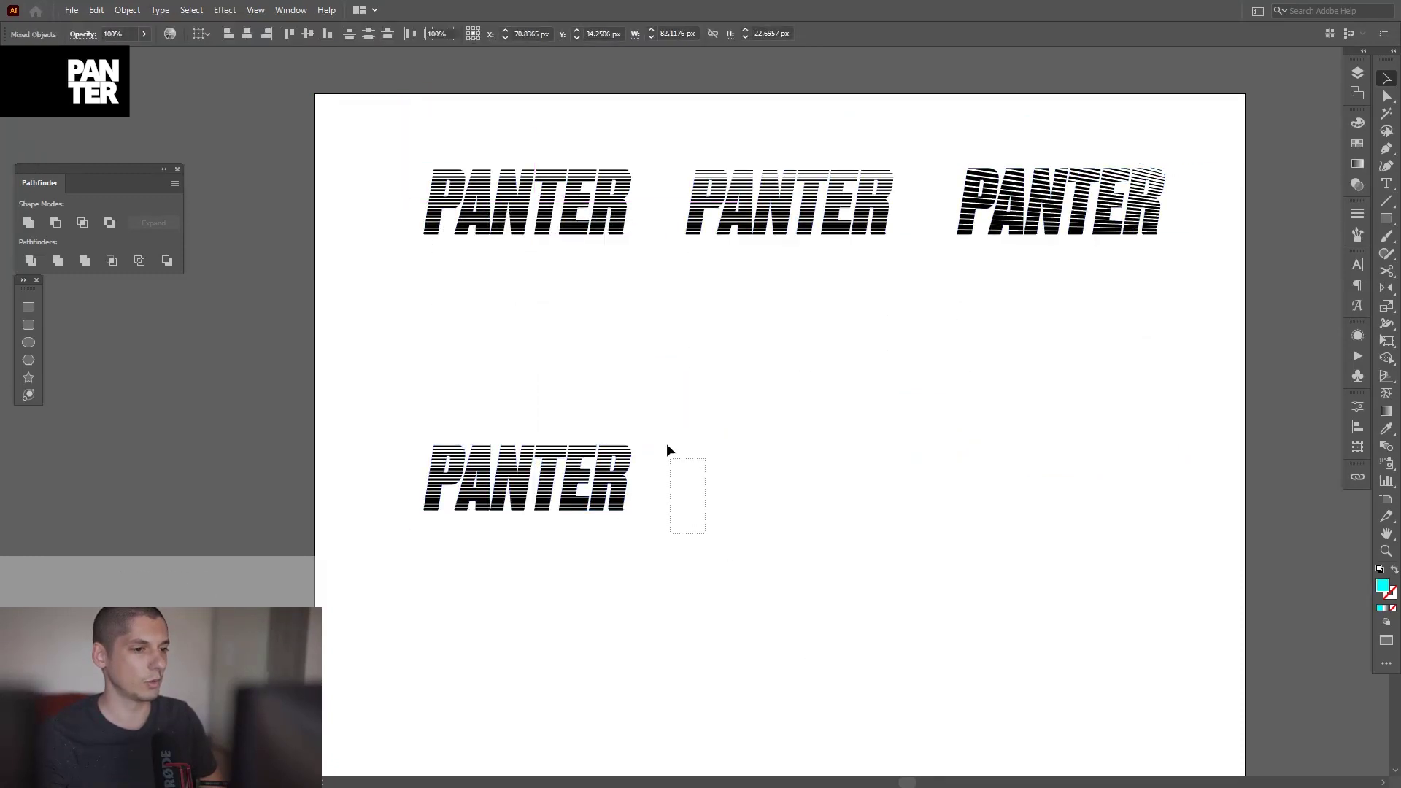
key(Delete)
scroll(542, 498, up, 1)
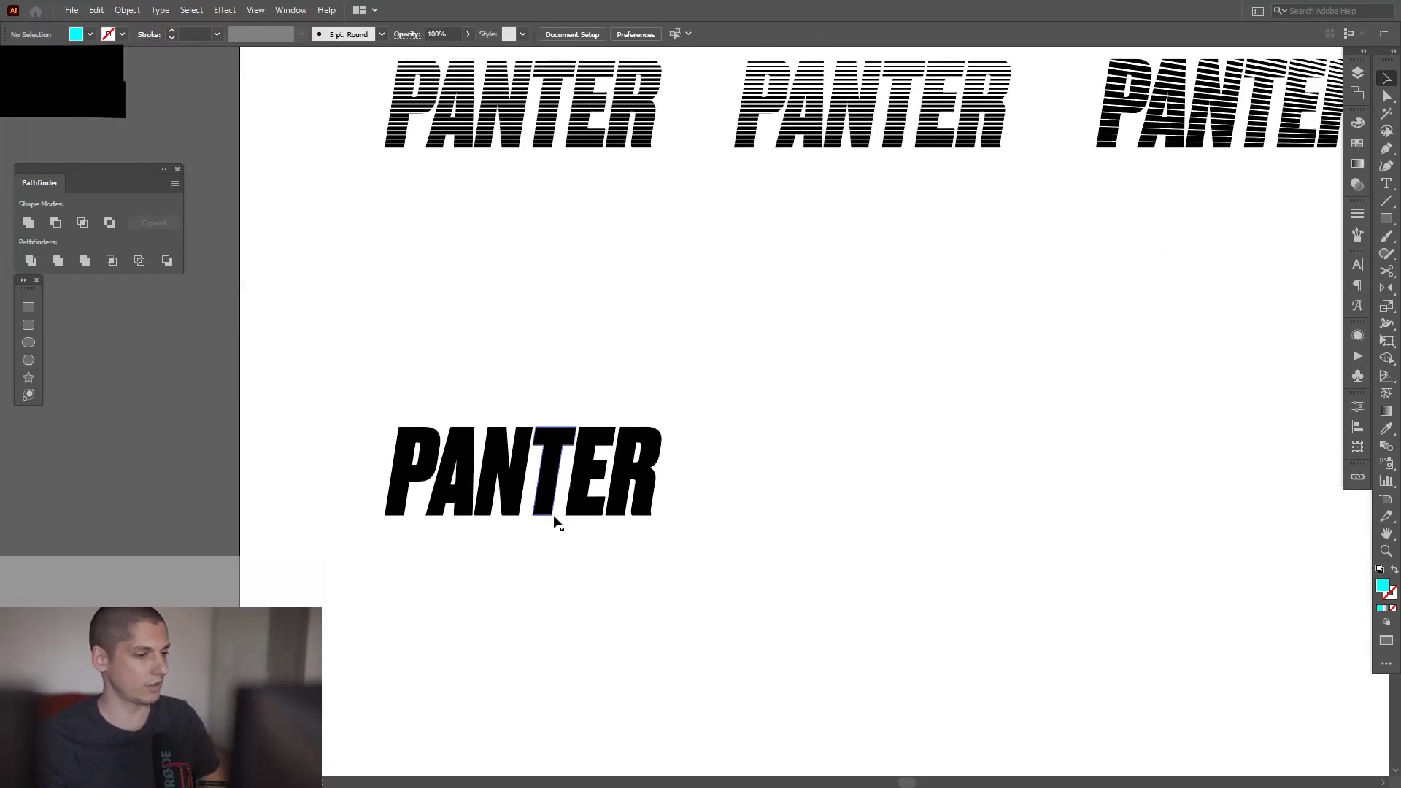
- Move the solid PANTER lettering to the middle of the artboard and enlarge it to about 1.5 times its size
drag(546, 505, 806, 537)
drag(923, 502, 995, 497)
drag(1069, 586, 857, 516)
drag(744, 448, 912, 486)
scroll(674, 473, up, 1)
click(1109, 543)
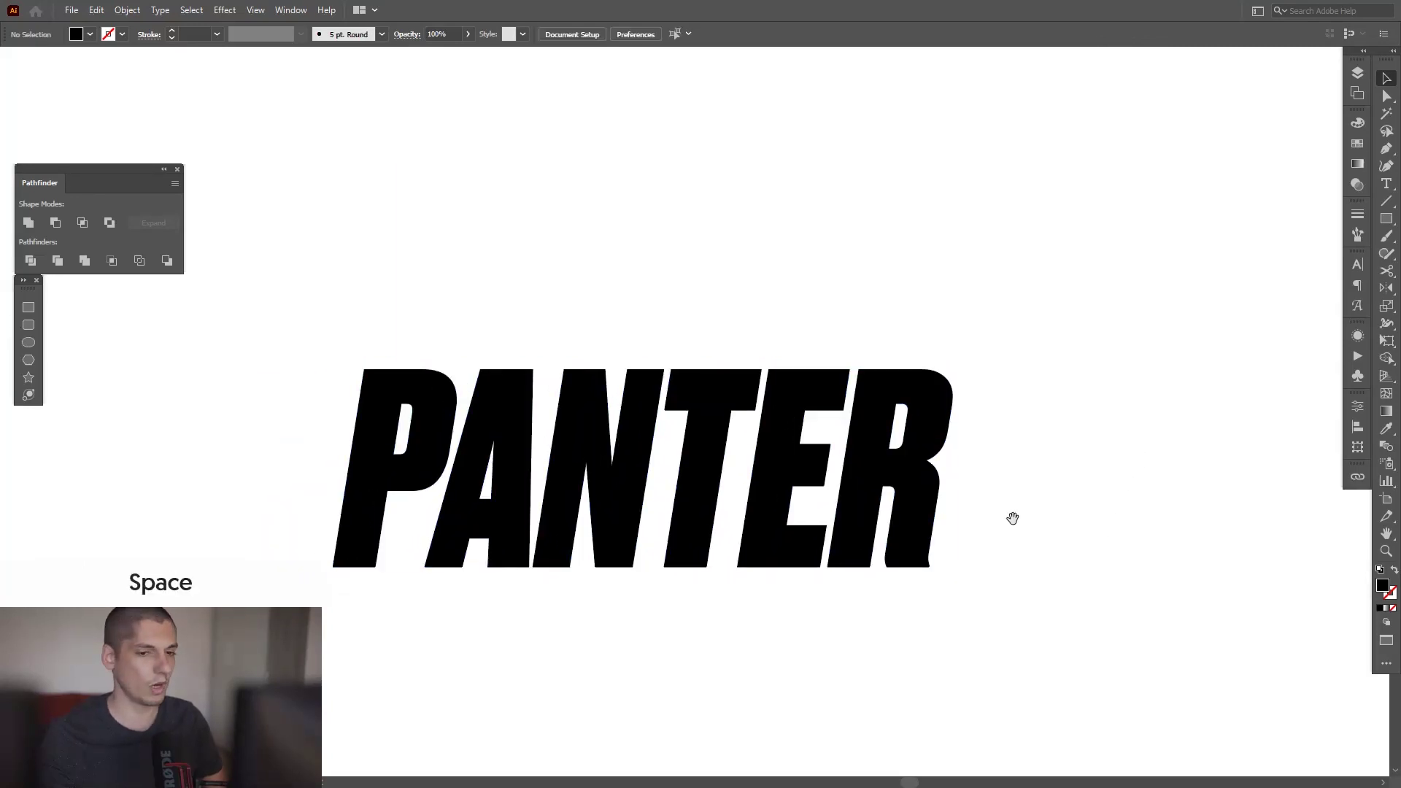
drag(1013, 518, 1050, 504)
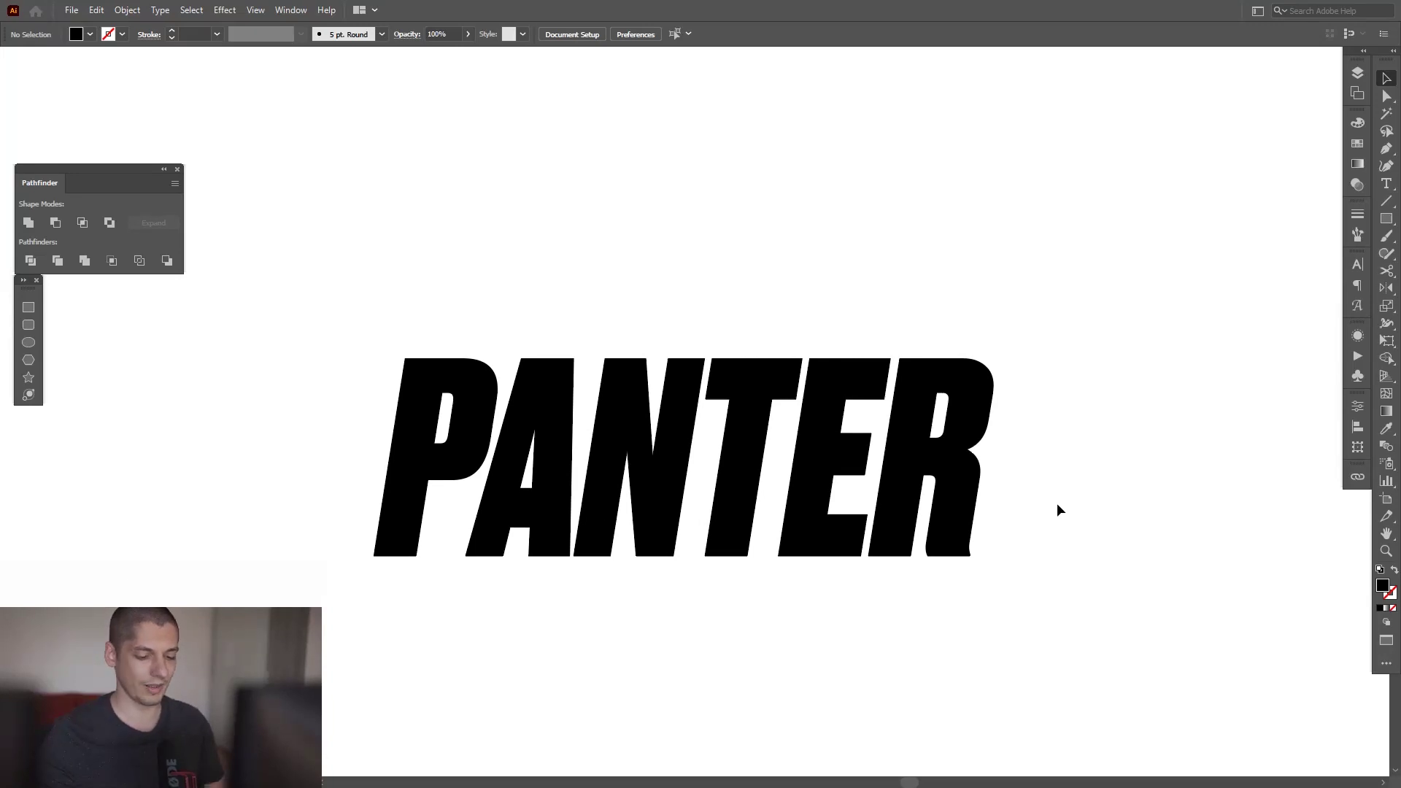
- Draw a thin rectangle about 101.8 by 1.5 px just above the lettering, spanning its width, and fill it white
key(m)
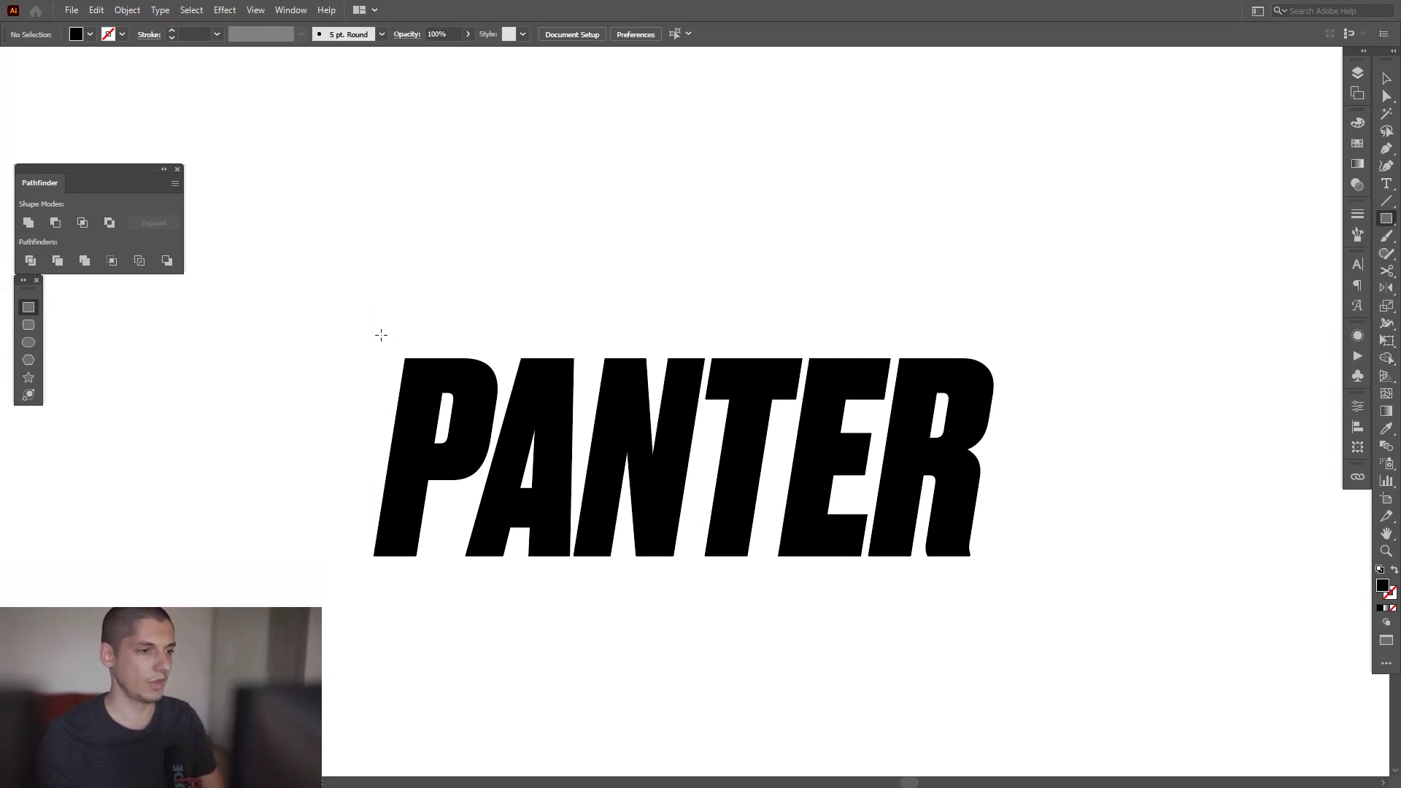
drag(381, 335, 1013, 344)
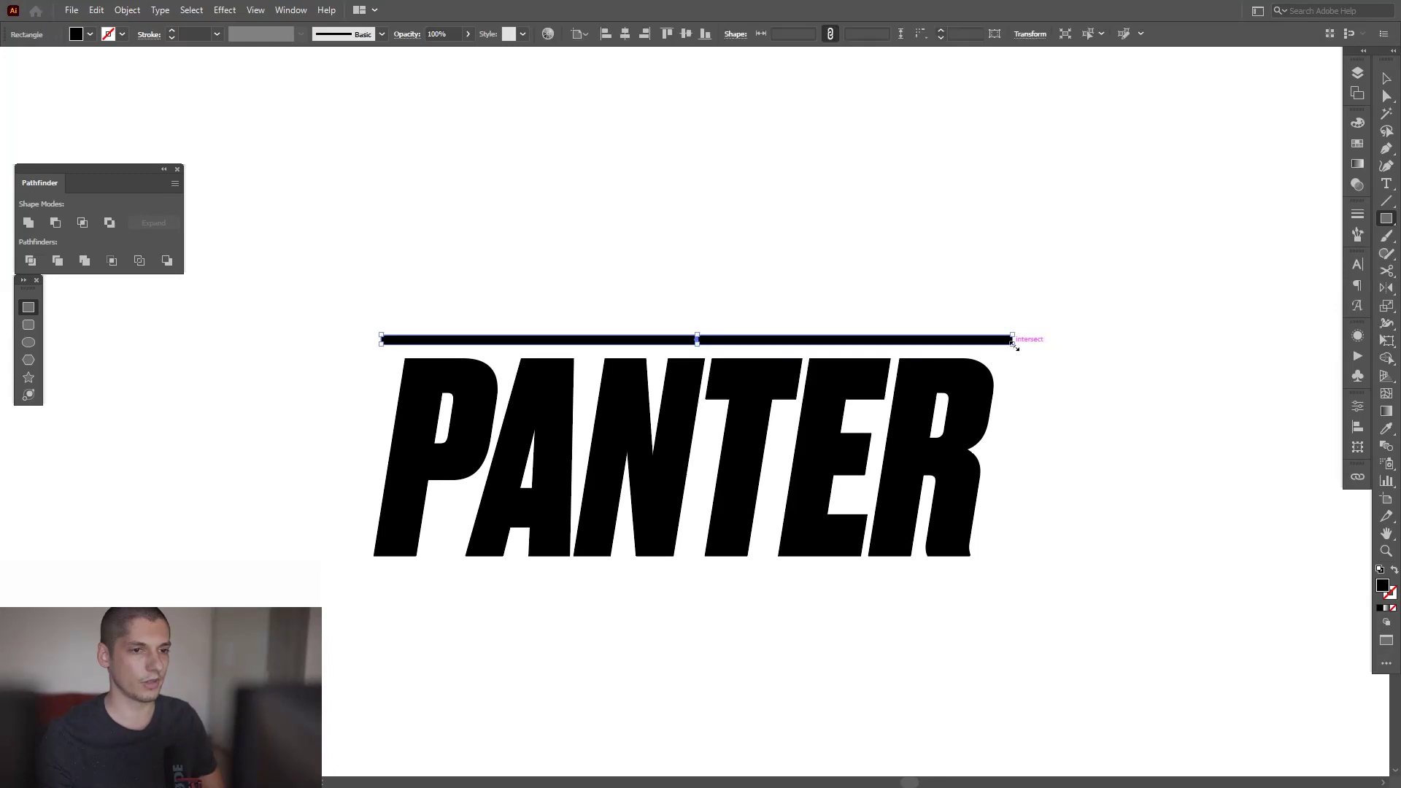
key(v)
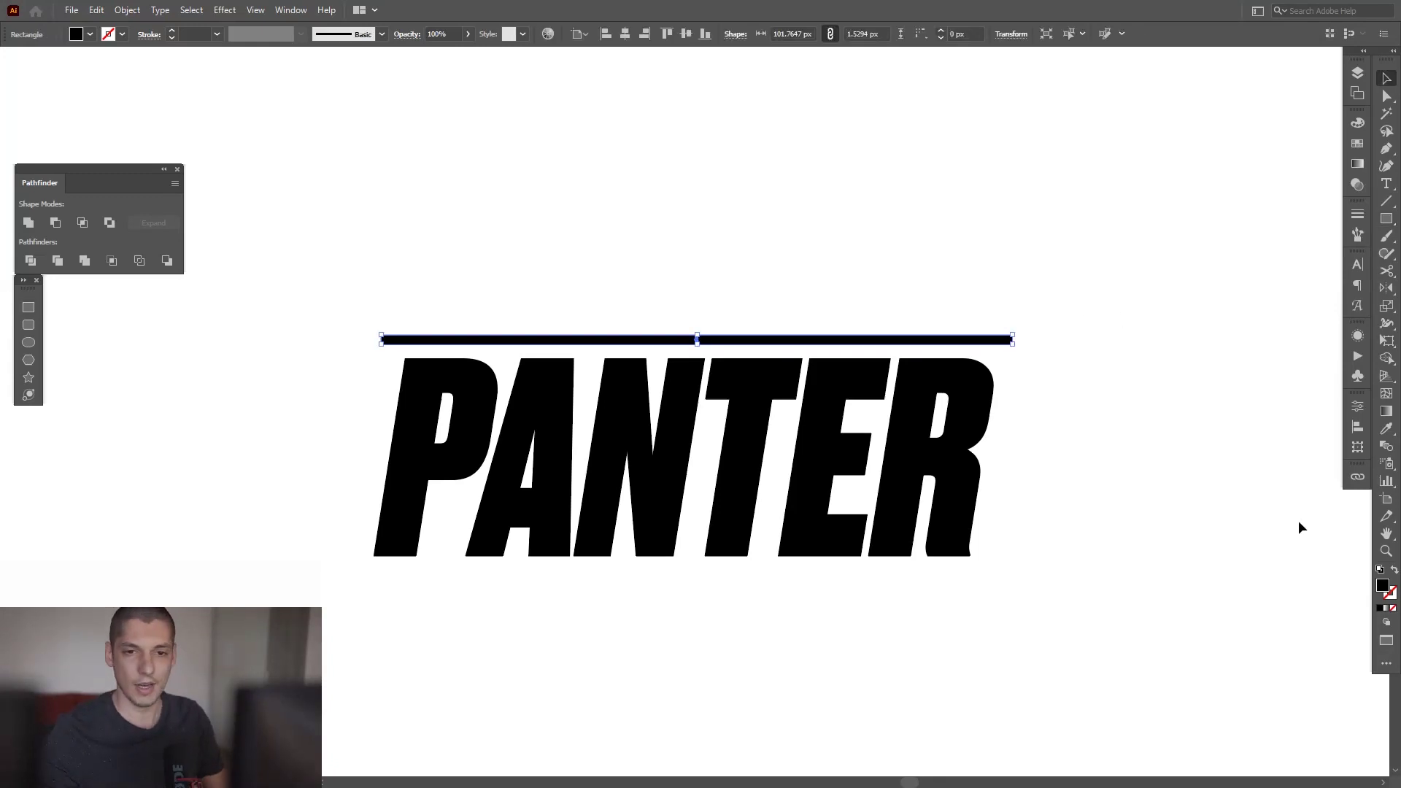
click(1362, 144)
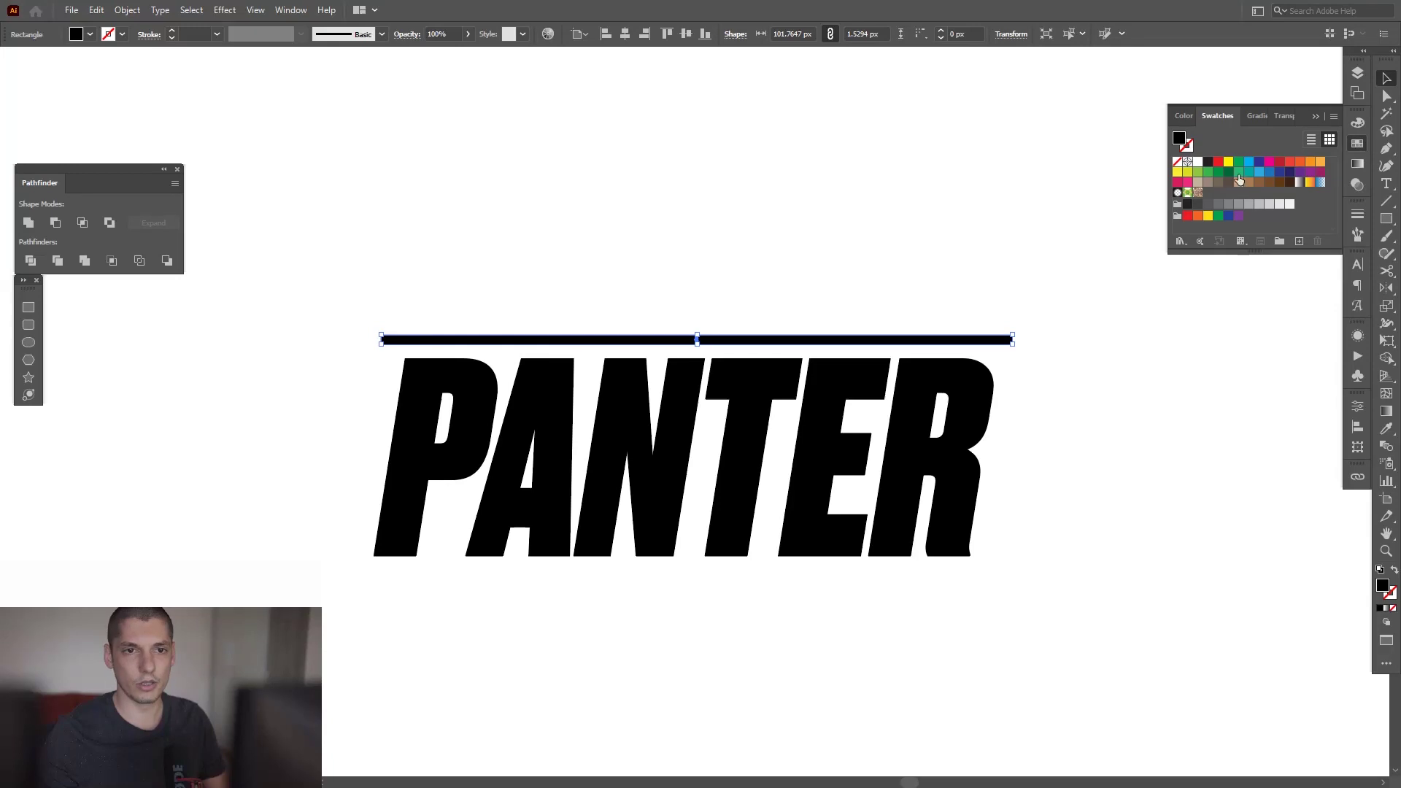
click(1196, 162)
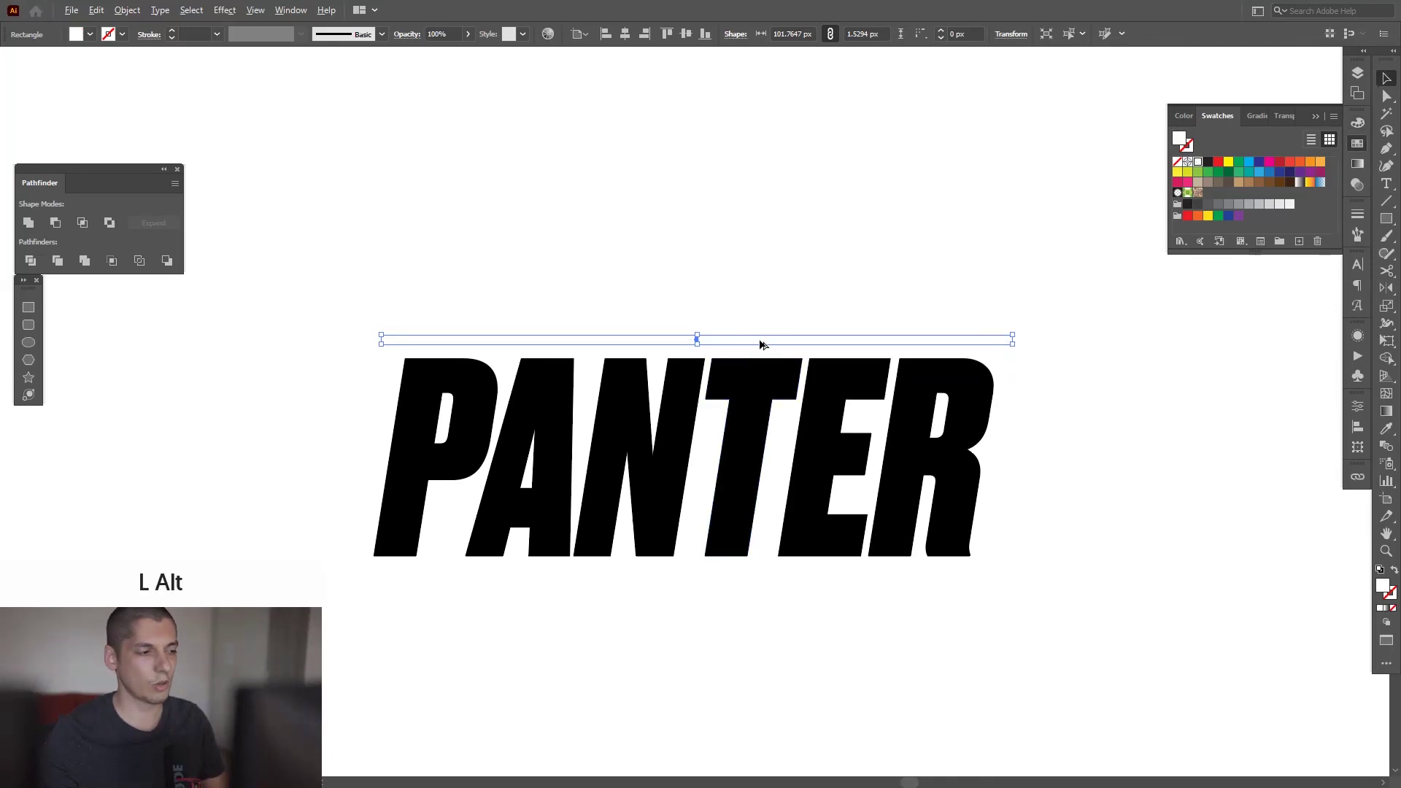
- Duplicate the white rectangle straight down to just below the lettering and thin the copy to about 0.15 px high
drag(761, 344, 752, 577)
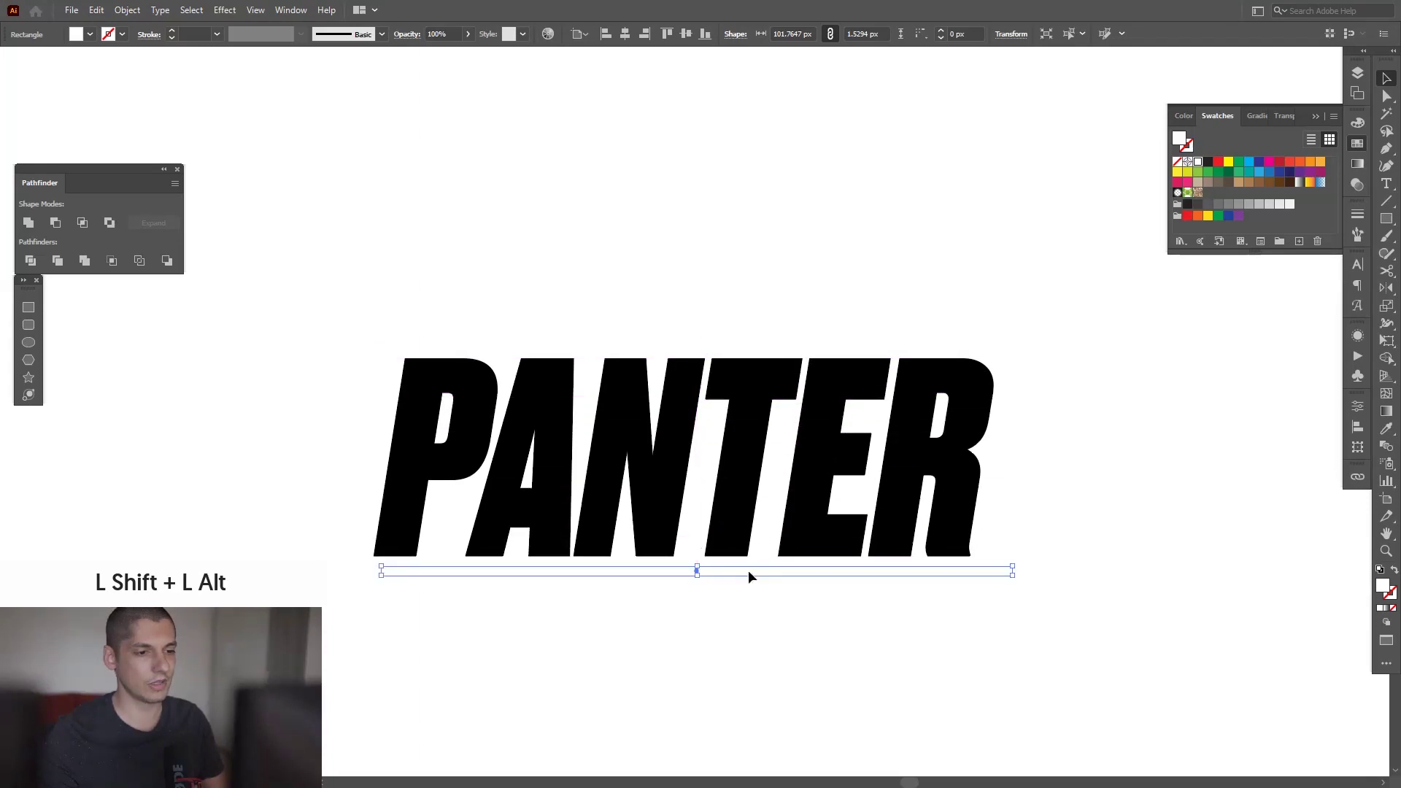
scroll(748, 574, up, 6)
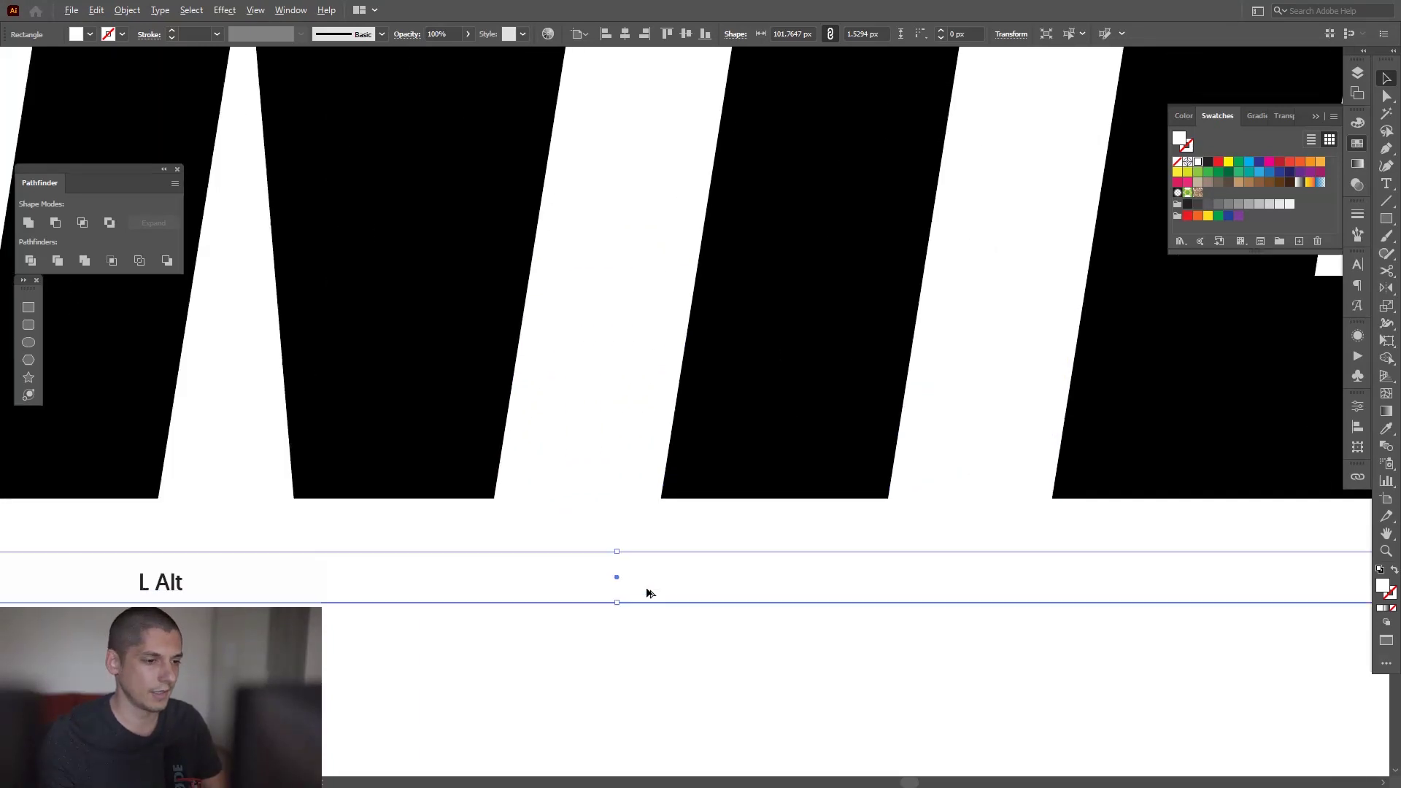
drag(575, 490, 658, 415)
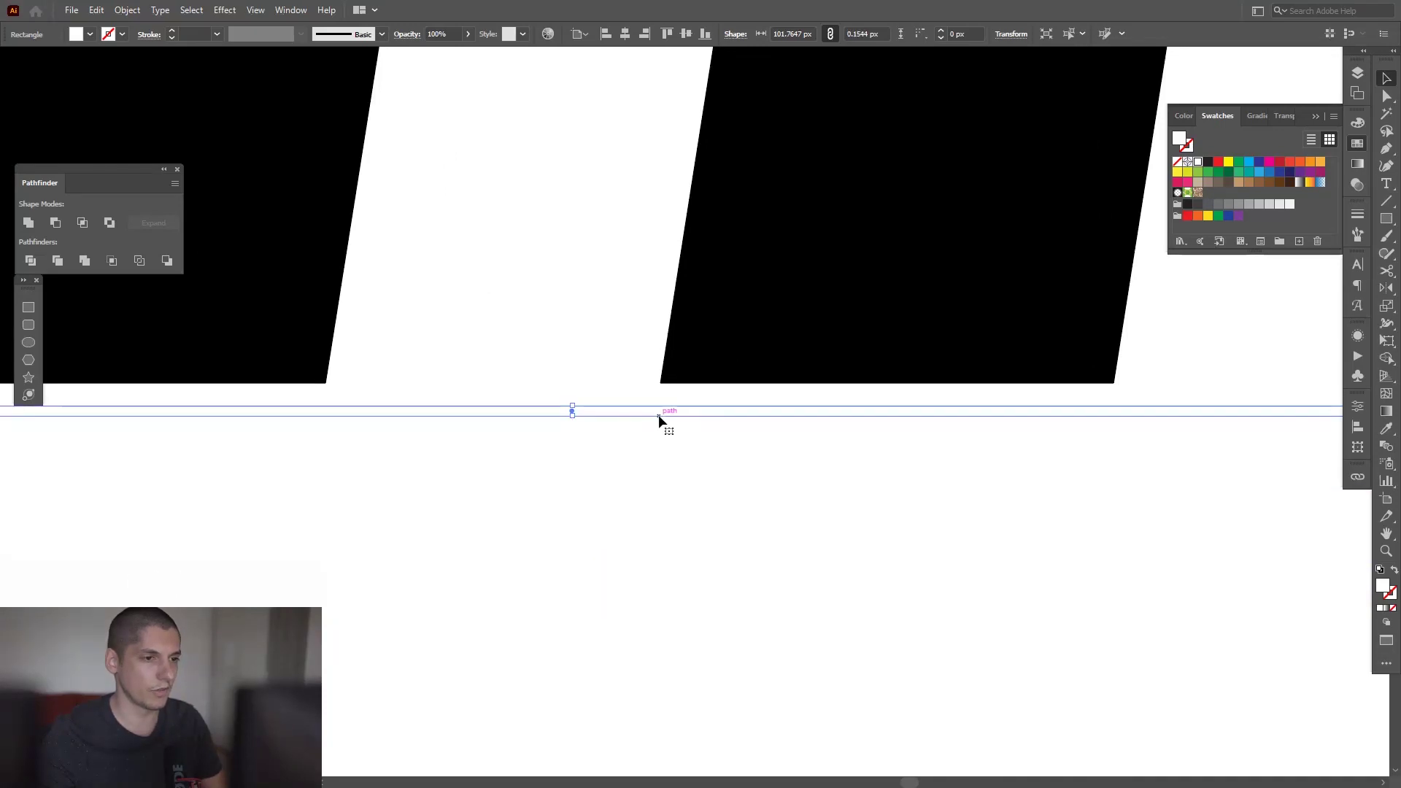
scroll(659, 415, down, 6)
- Select both white rectangles and make a blend between them across the lettering
drag(661, 290, 676, 404)
shift+click(685, 248)
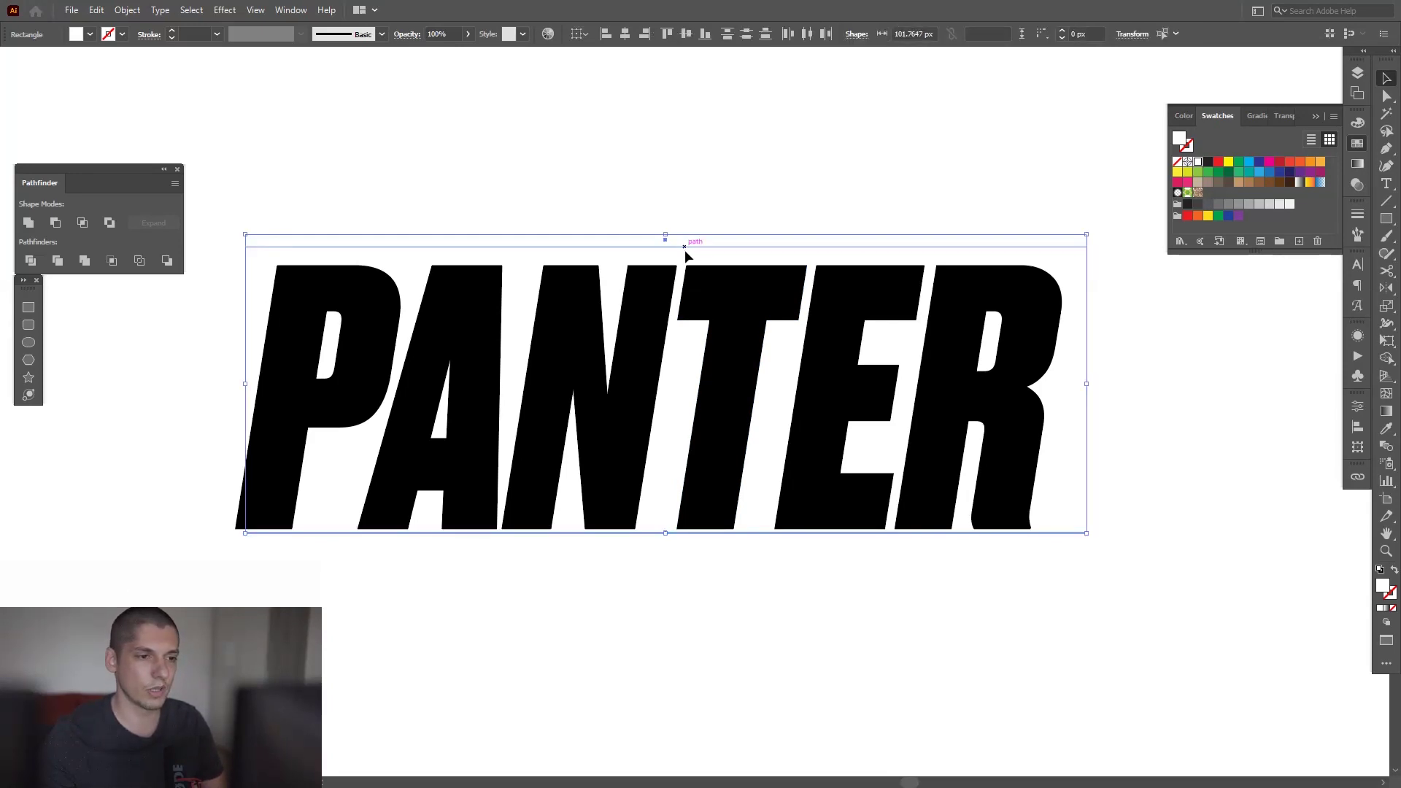
click(127, 10)
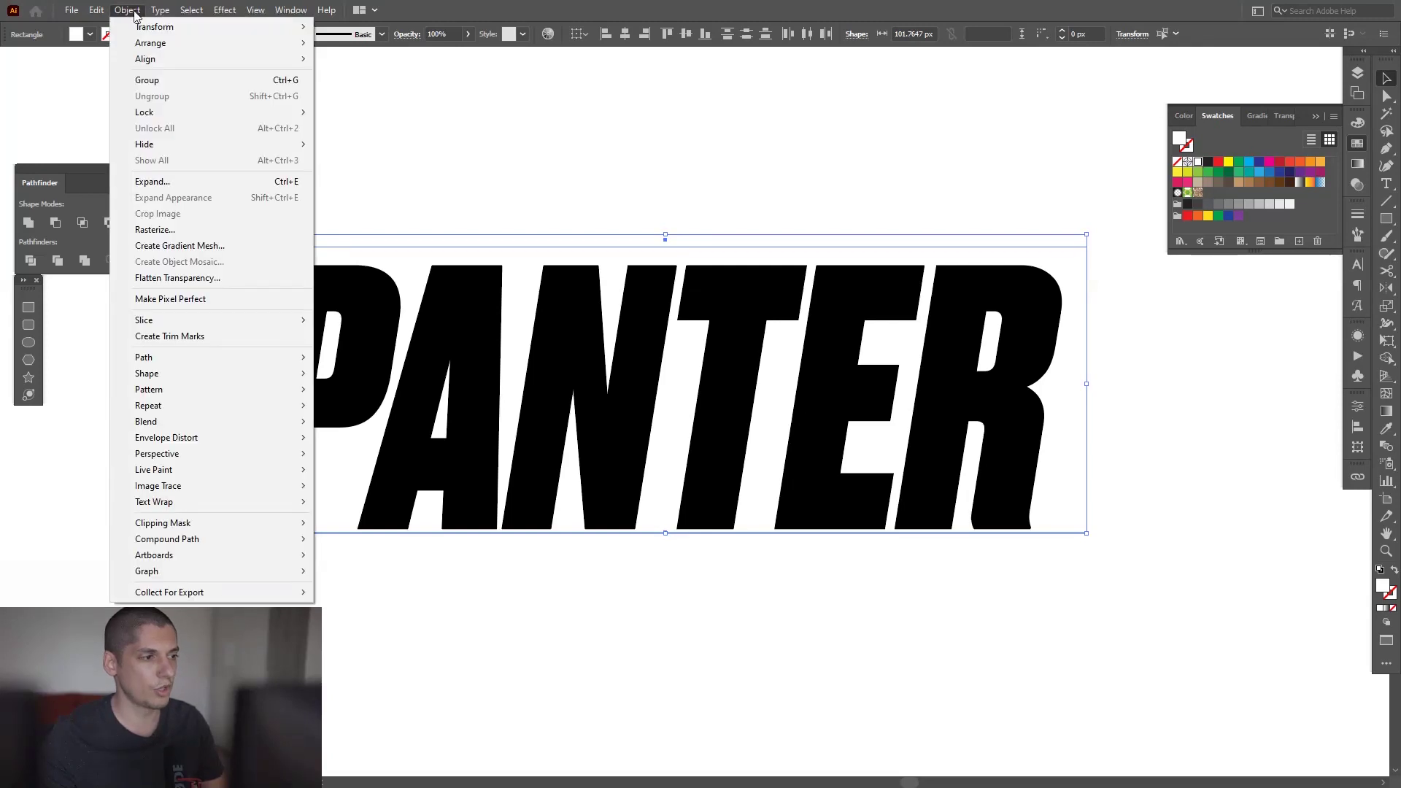
mouse_move(228, 421)
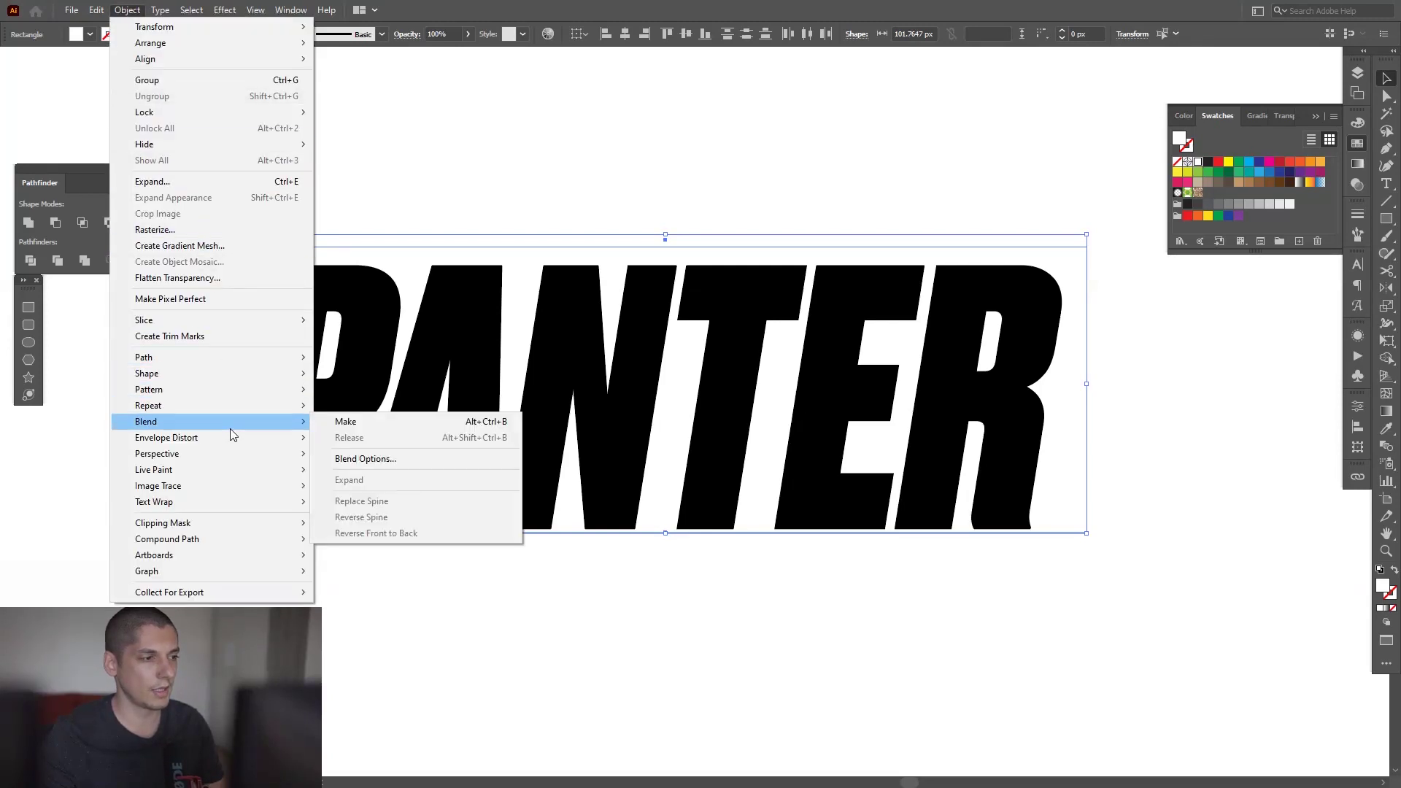
click(343, 422)
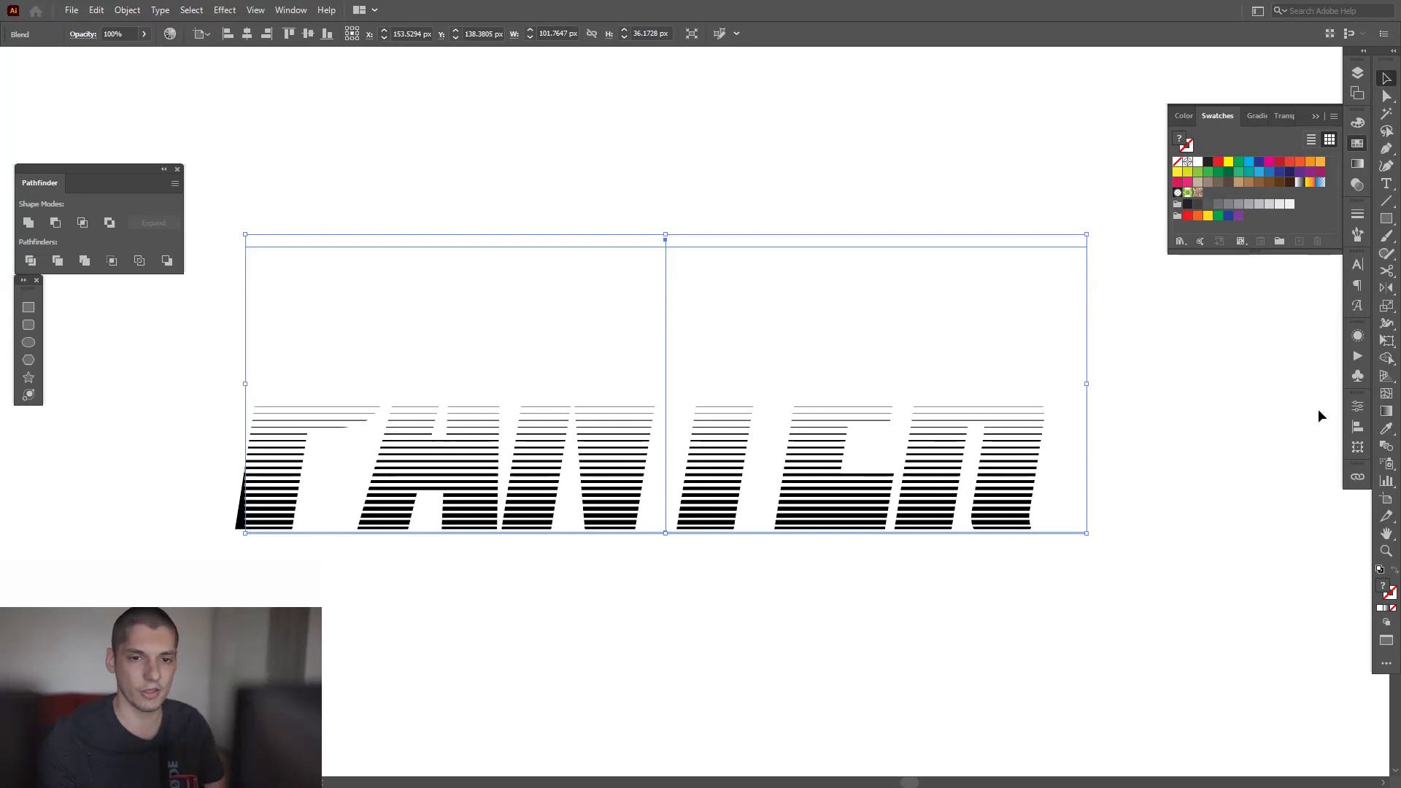
- Set the blend's spacing to Specified Steps with 13 steps
double_click(1390, 448)
click(1175, 206)
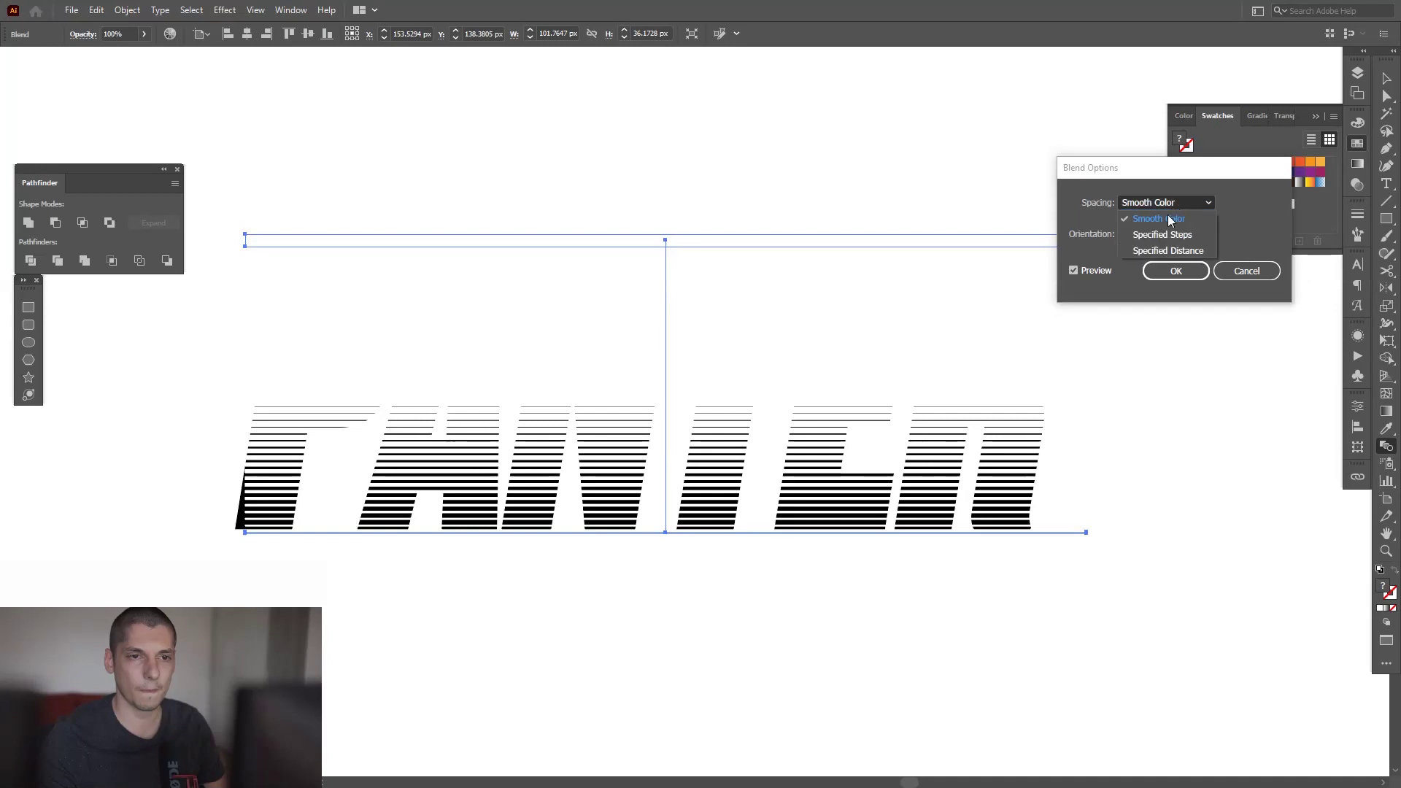
click(1172, 231)
key(Down)
key(Down)
key(Down)
key(Down)
key(Down)
key(Down)
key(Down)
key(Down)
key(Down)
key(Down)
key(Down)
key(Down)
key(Down)
key(Down)
key(Down)
key(Down)
key(Down)
key(Down)
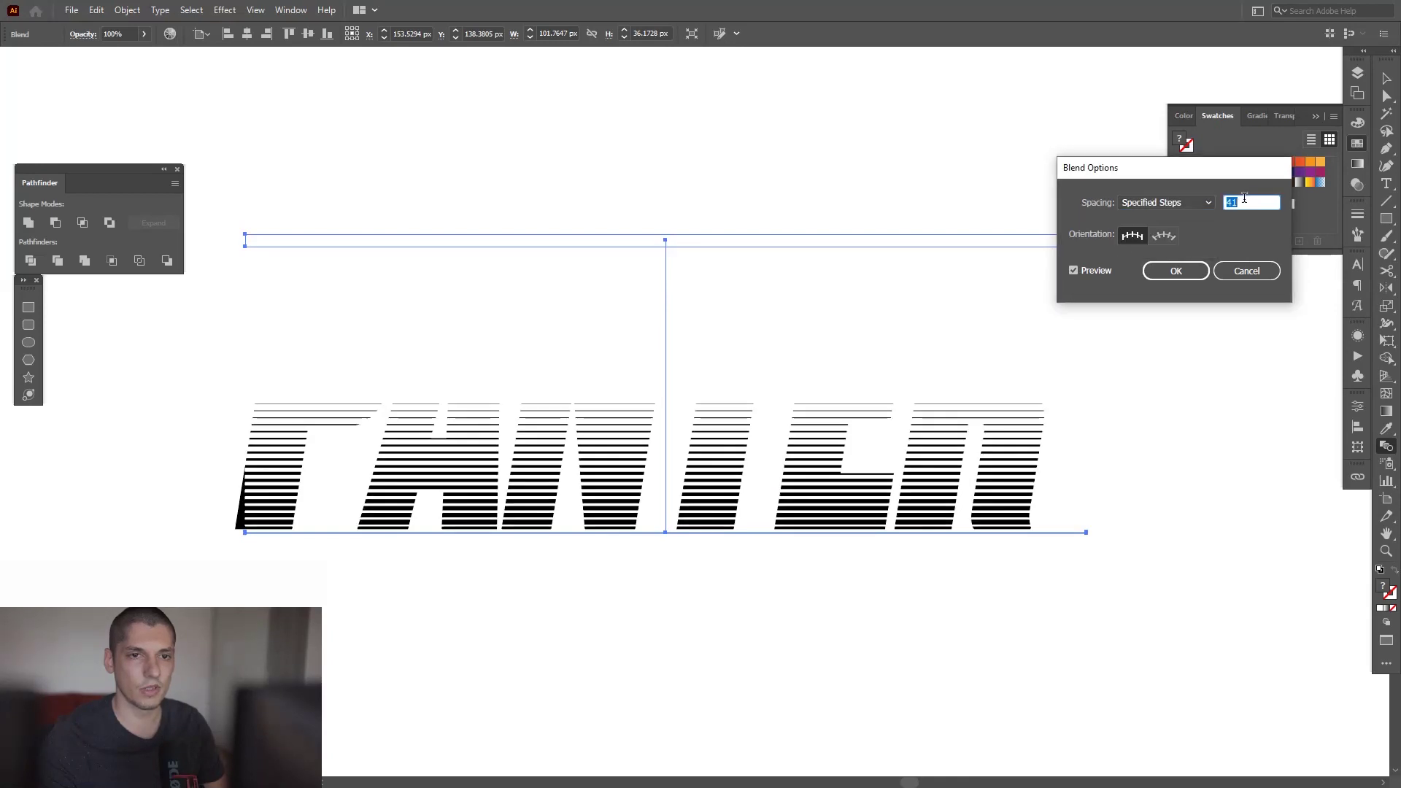
key(Down)
key(Down)
key(Down)
key(Down)
key(Down)
key(Down)
key(Down)
key(Down)
key(Down)
key(Down)
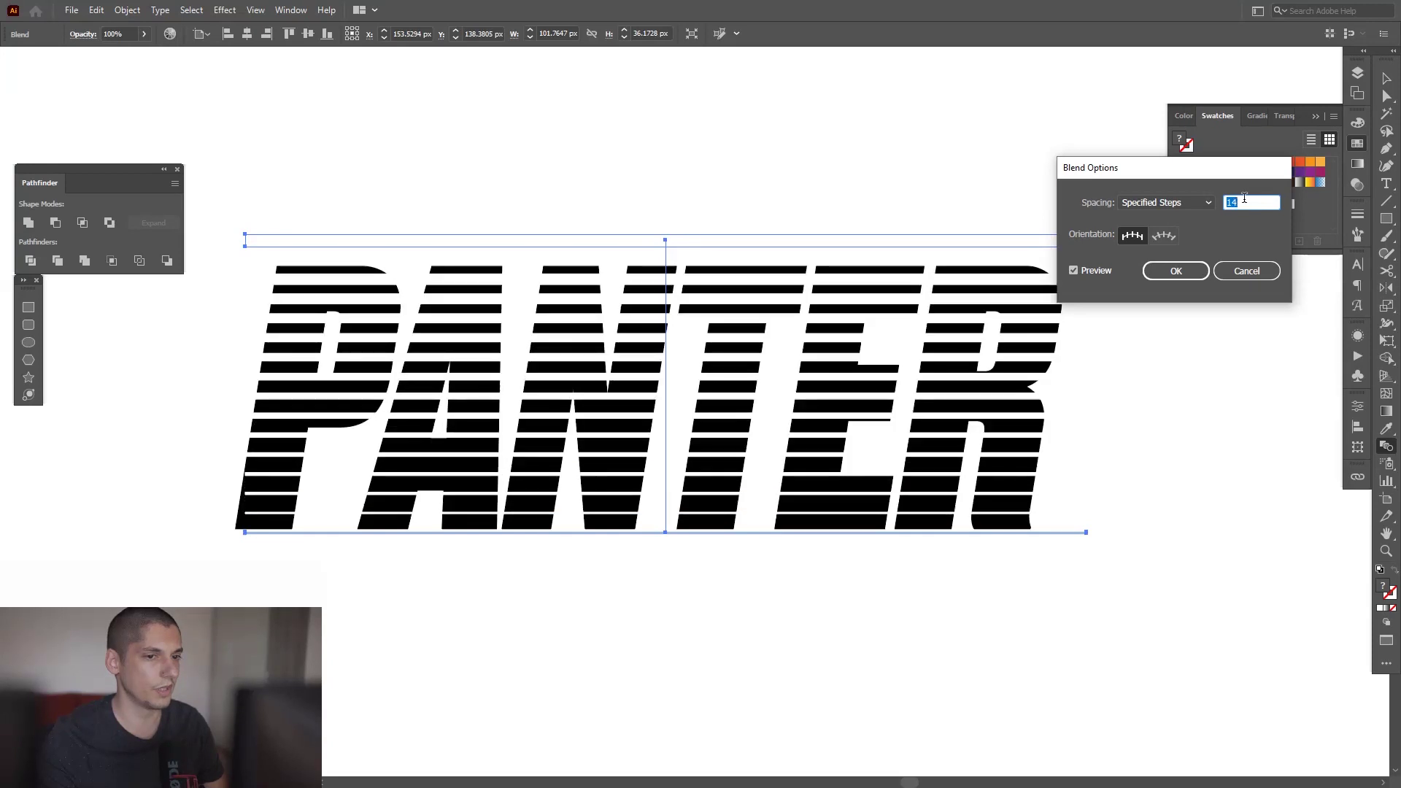
key(Down)
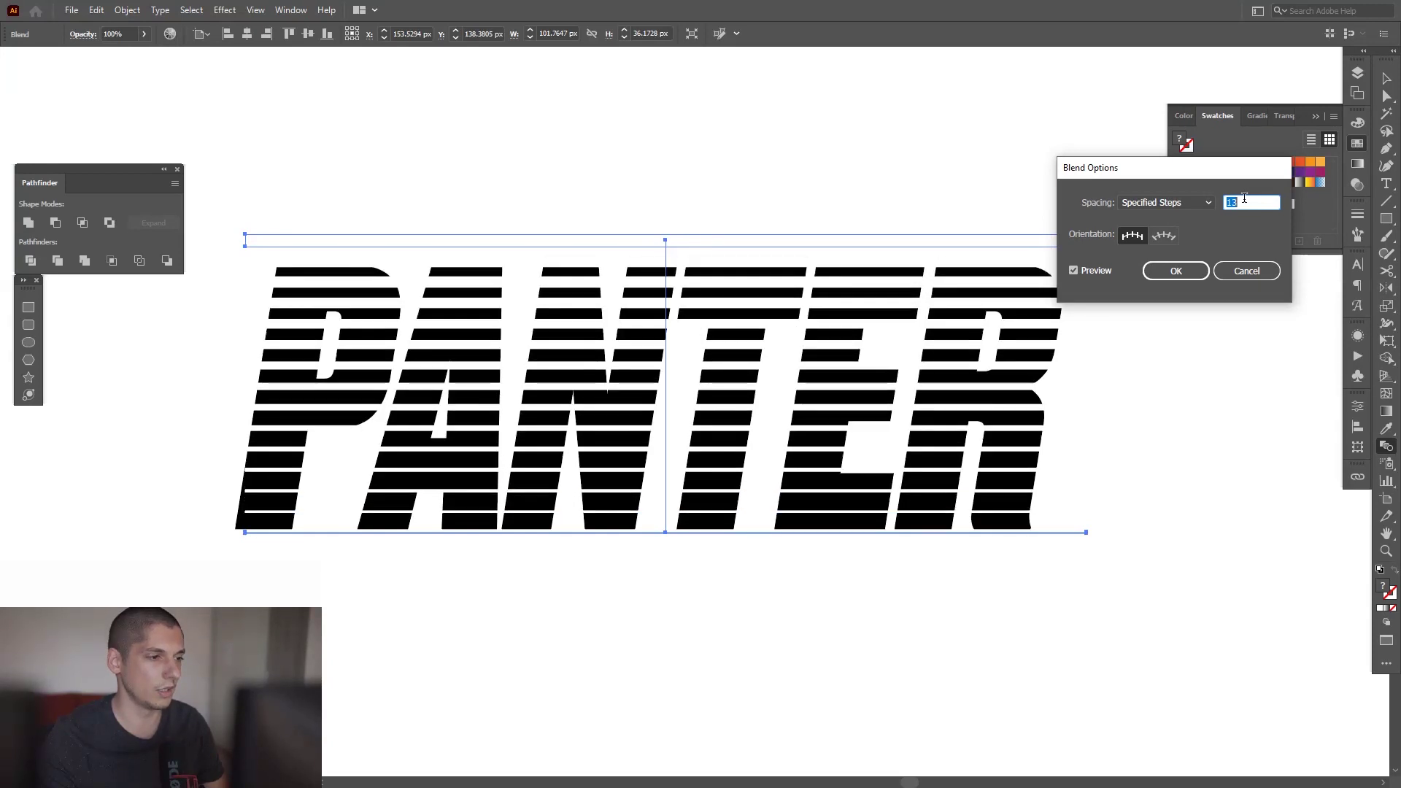
click(1175, 272)
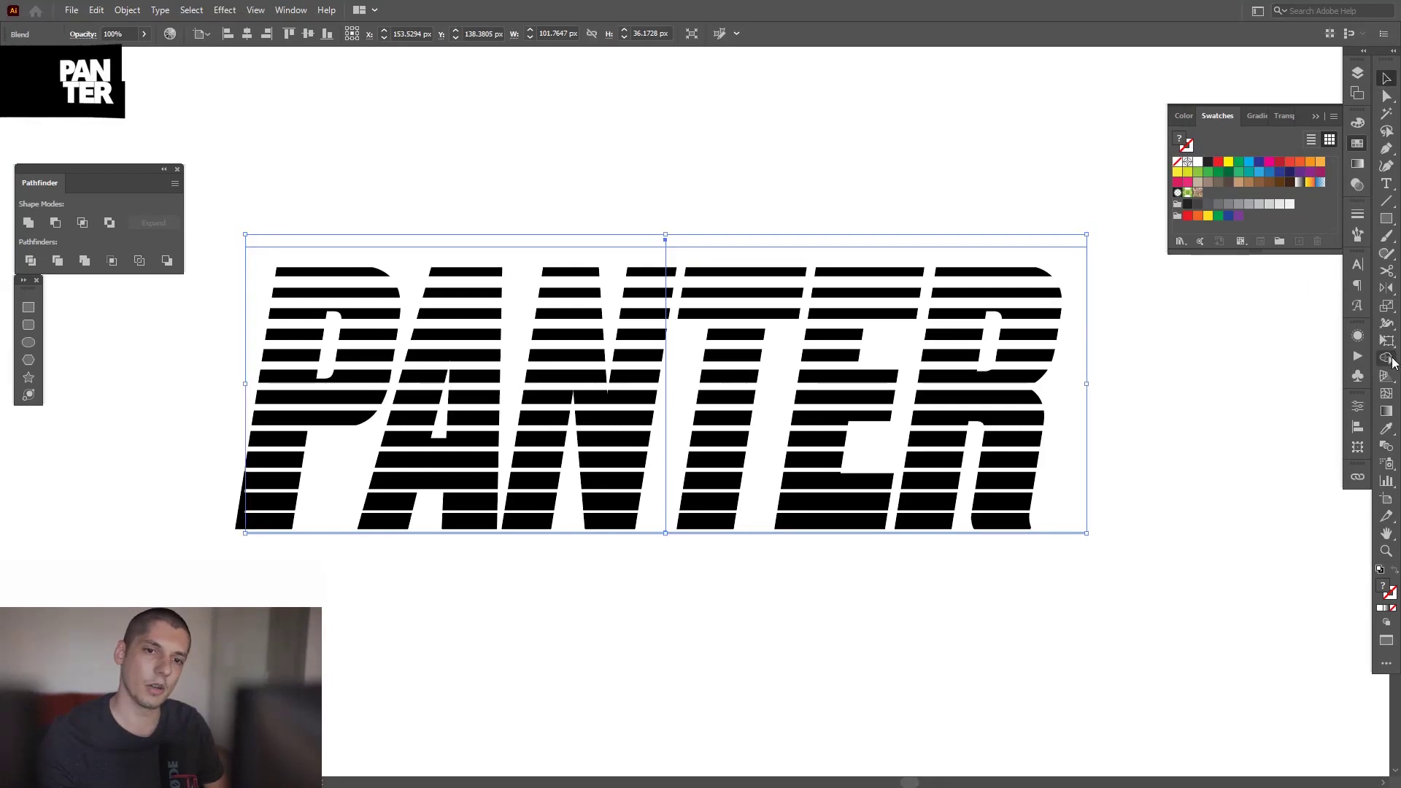
double_click(1385, 448)
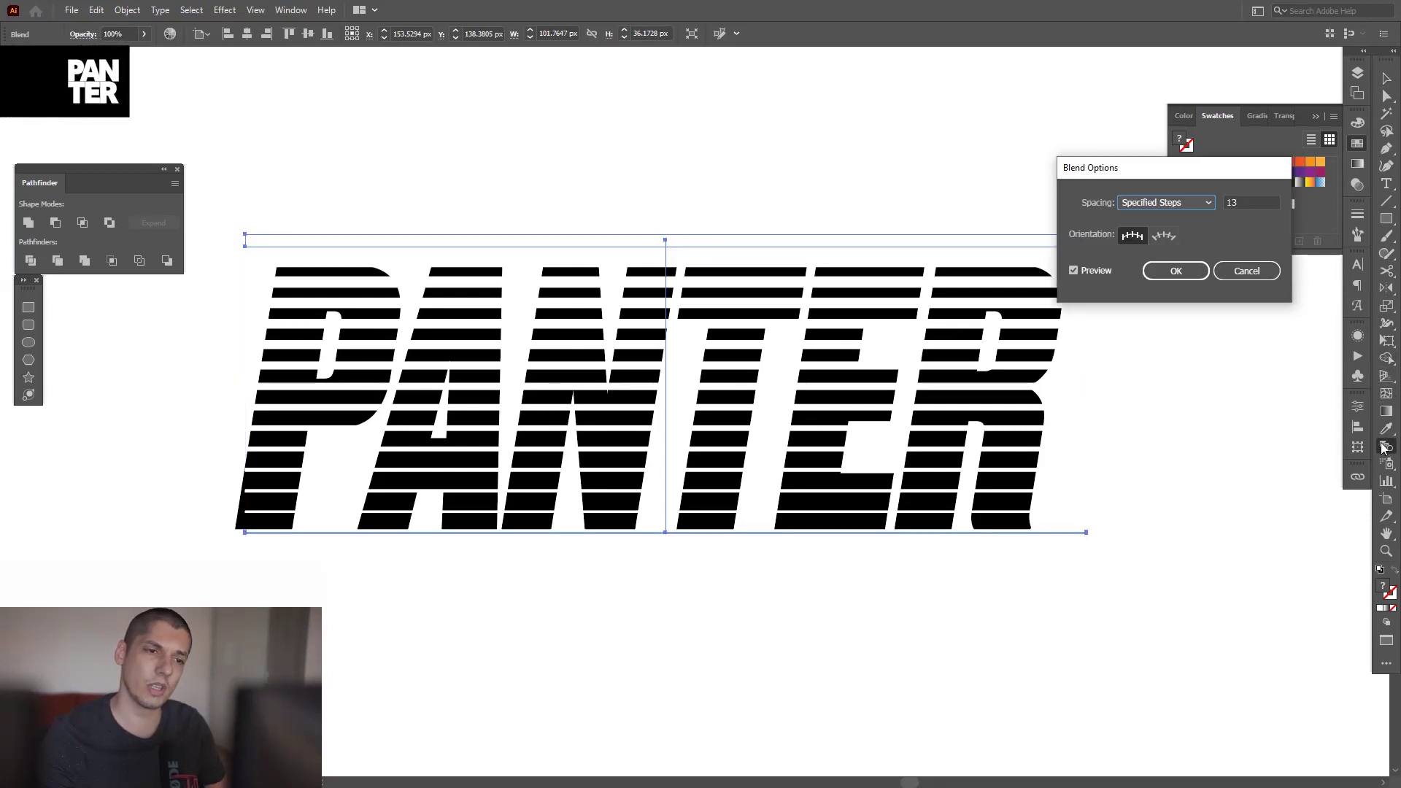
click(1250, 199)
click(1248, 271)
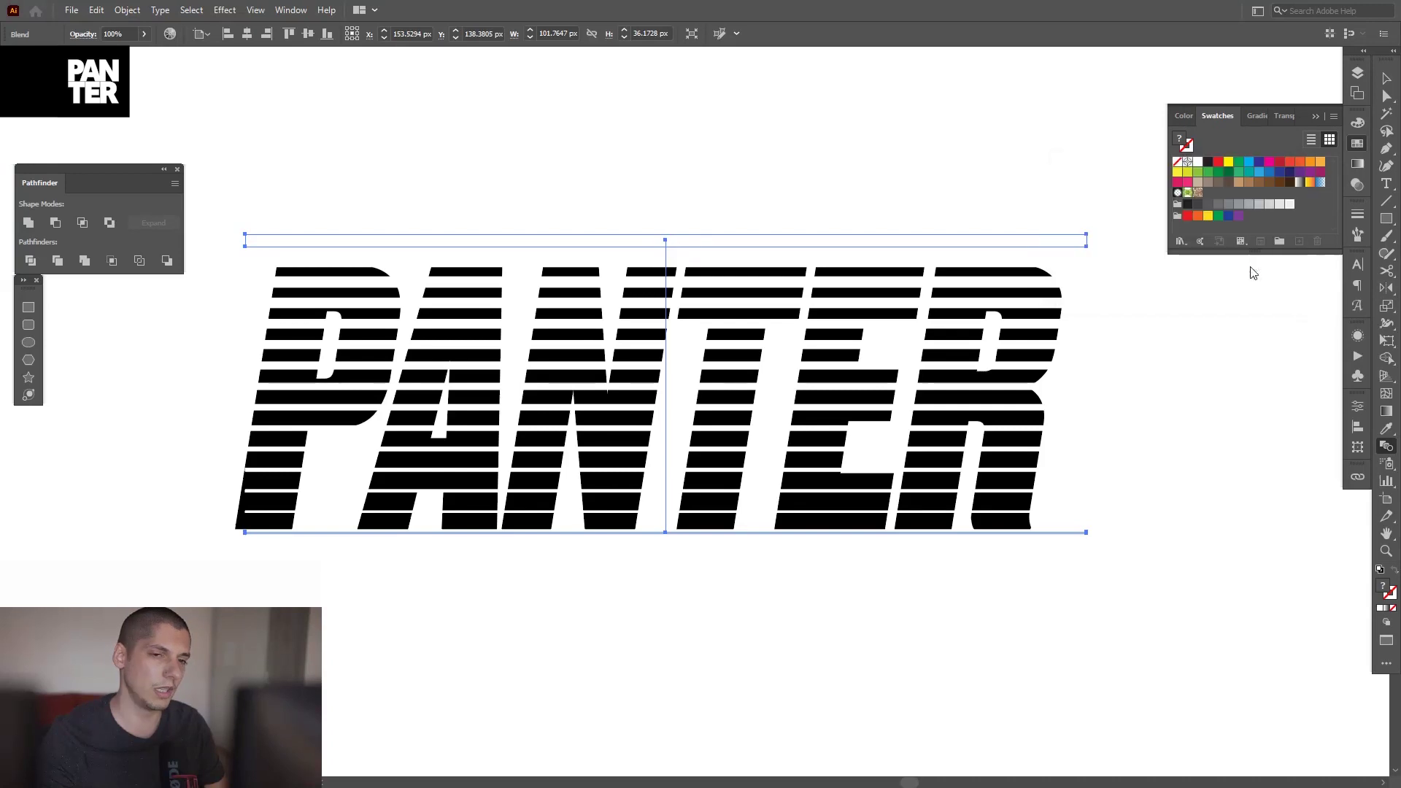
- Shrink the blend from its top edge to about 33.9 px high, bringing the top stripe close to the lettering
click(1386, 78)
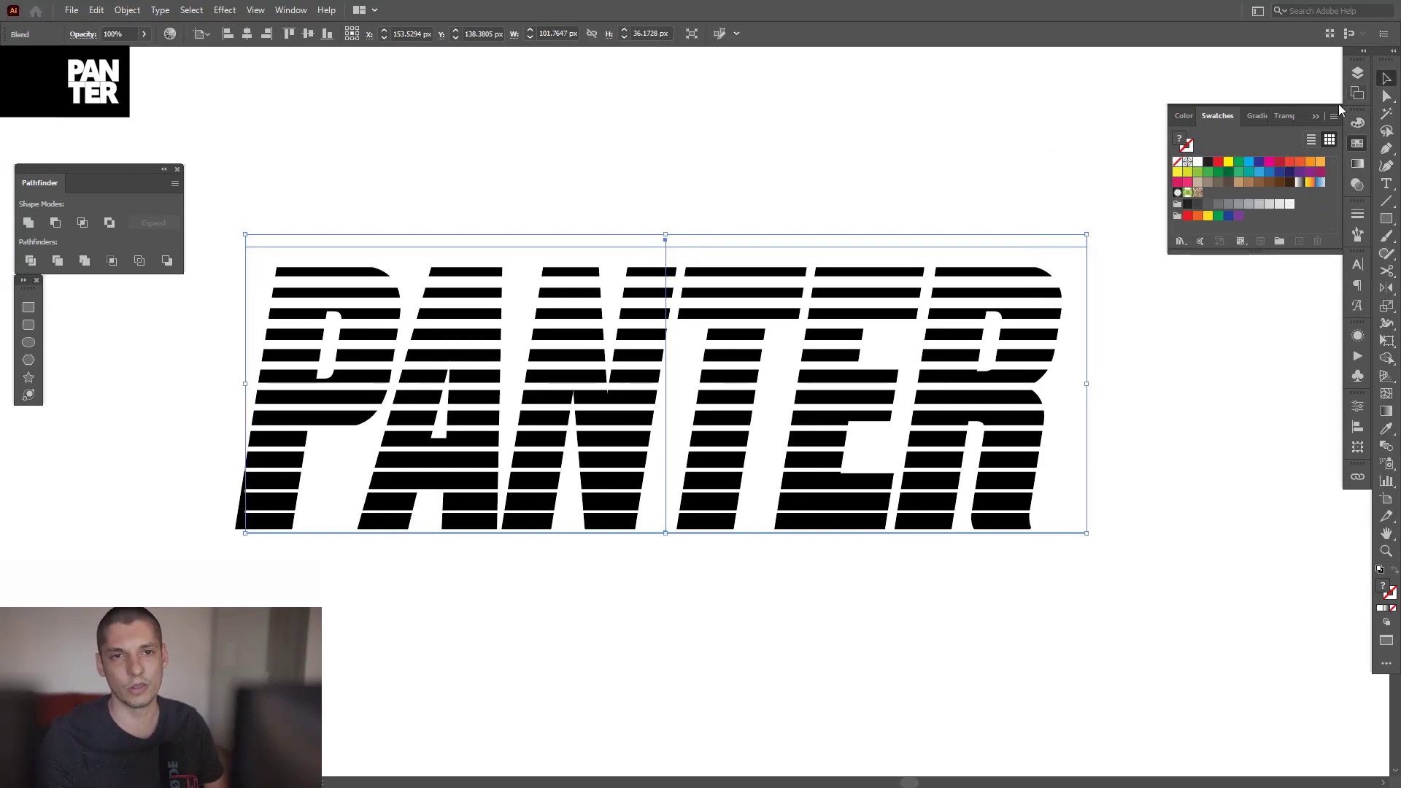
click(1317, 115)
click(567, 186)
click(622, 235)
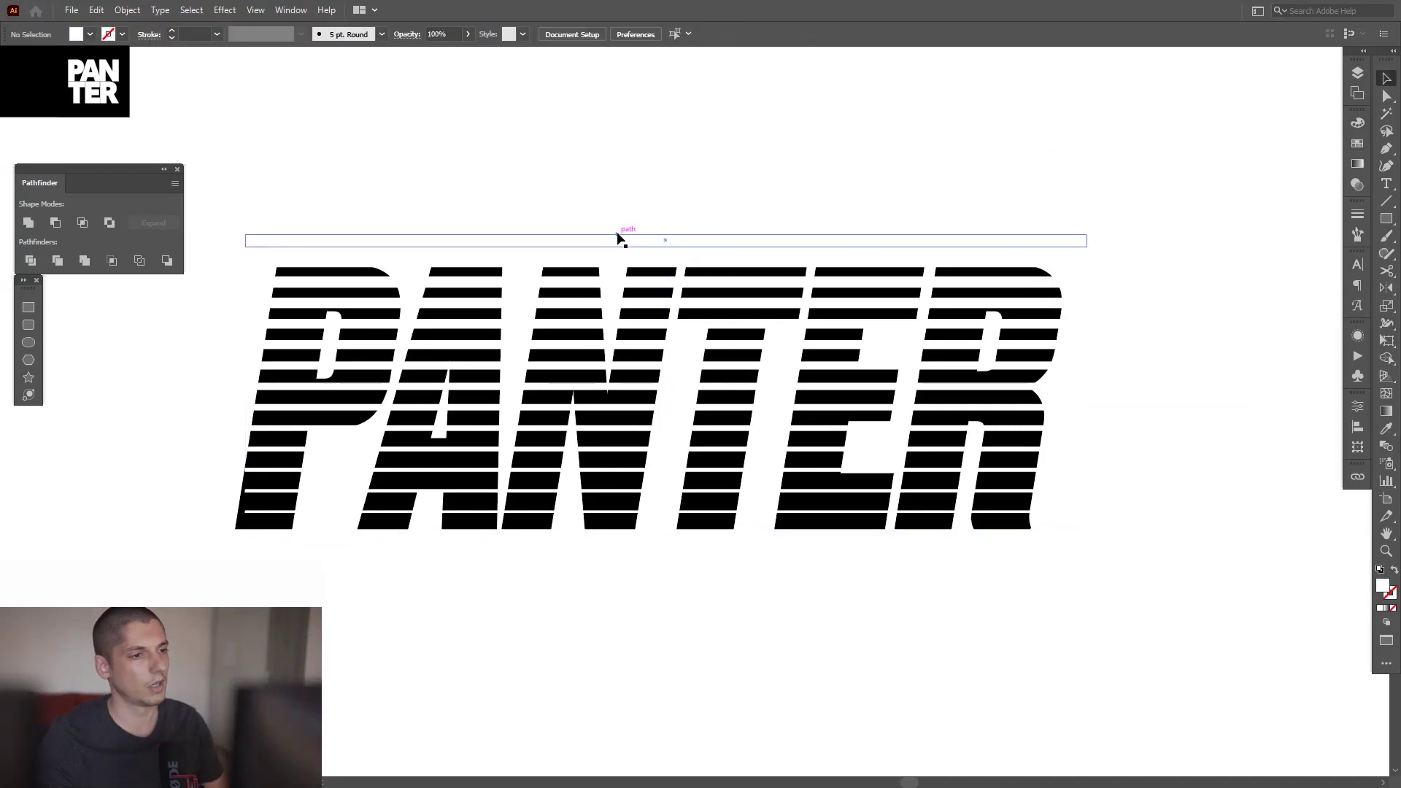
drag(664, 235, 668, 254)
scroll(667, 253, up, 5)
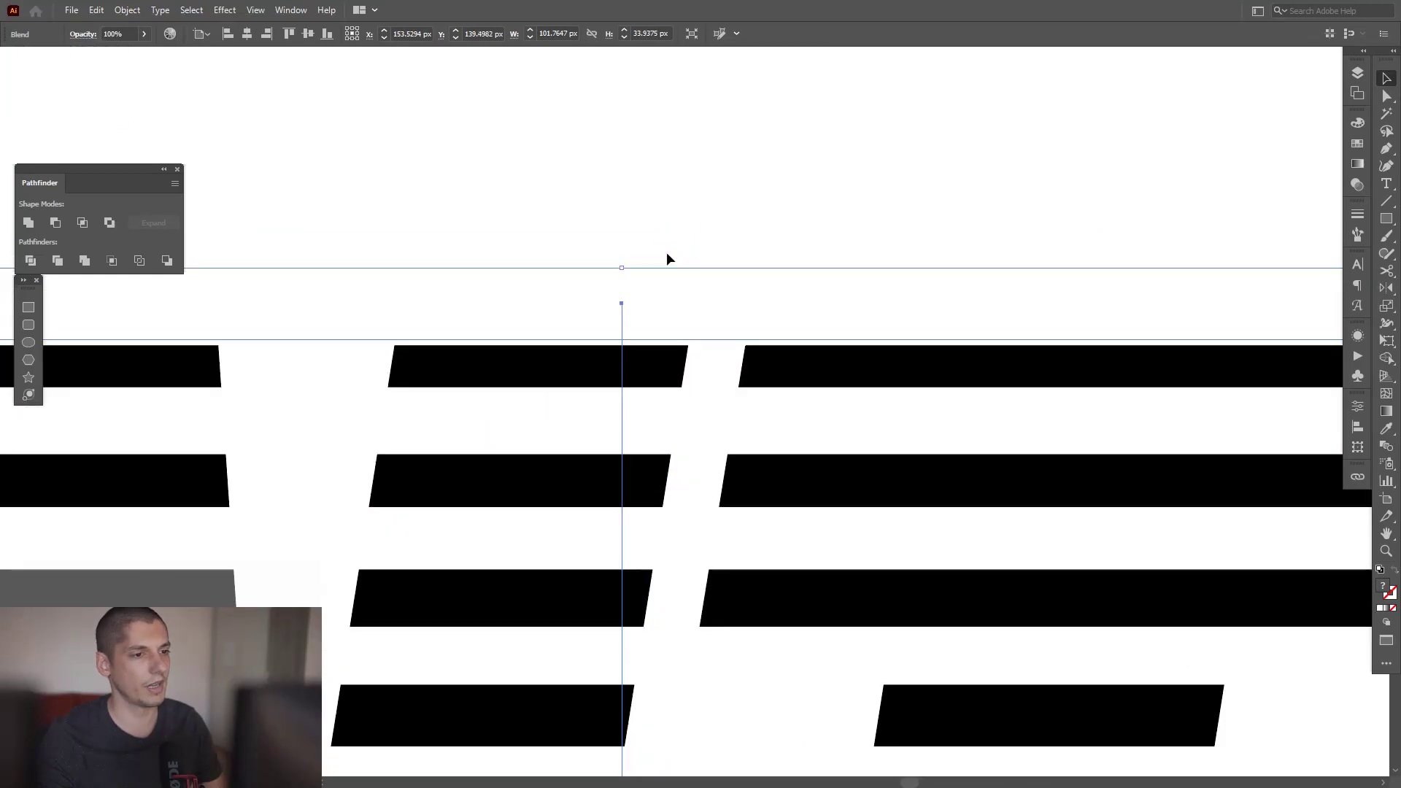
scroll(667, 253, down, 5)
scroll(667, 252, up, 2)
scroll(679, 219, down, 7)
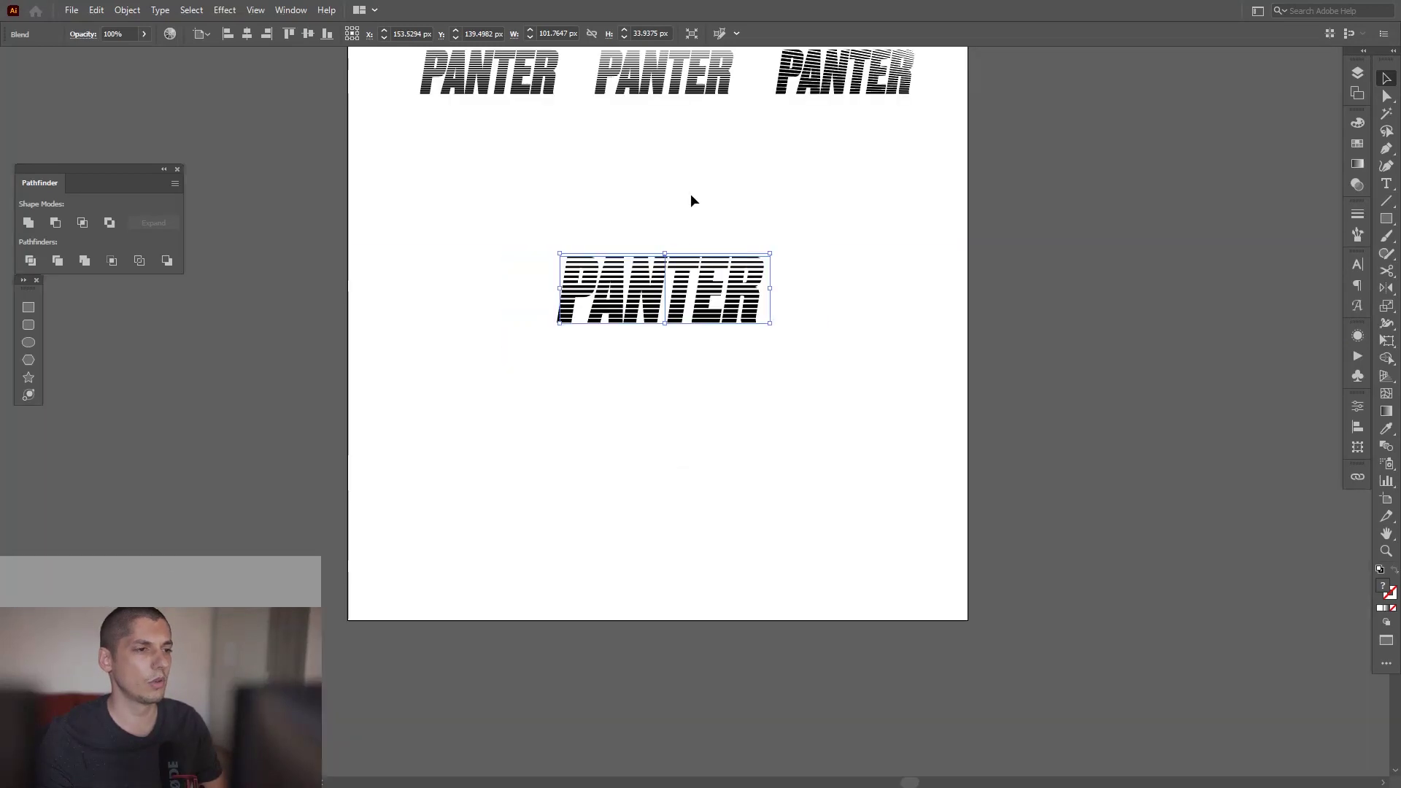
- Isolate the blend, thin its top white rectangle from the upper edge to about 0.7 px high, and leave isolation
click(637, 232)
scroll(642, 256, up, 3)
scroll(701, 329, up, 4)
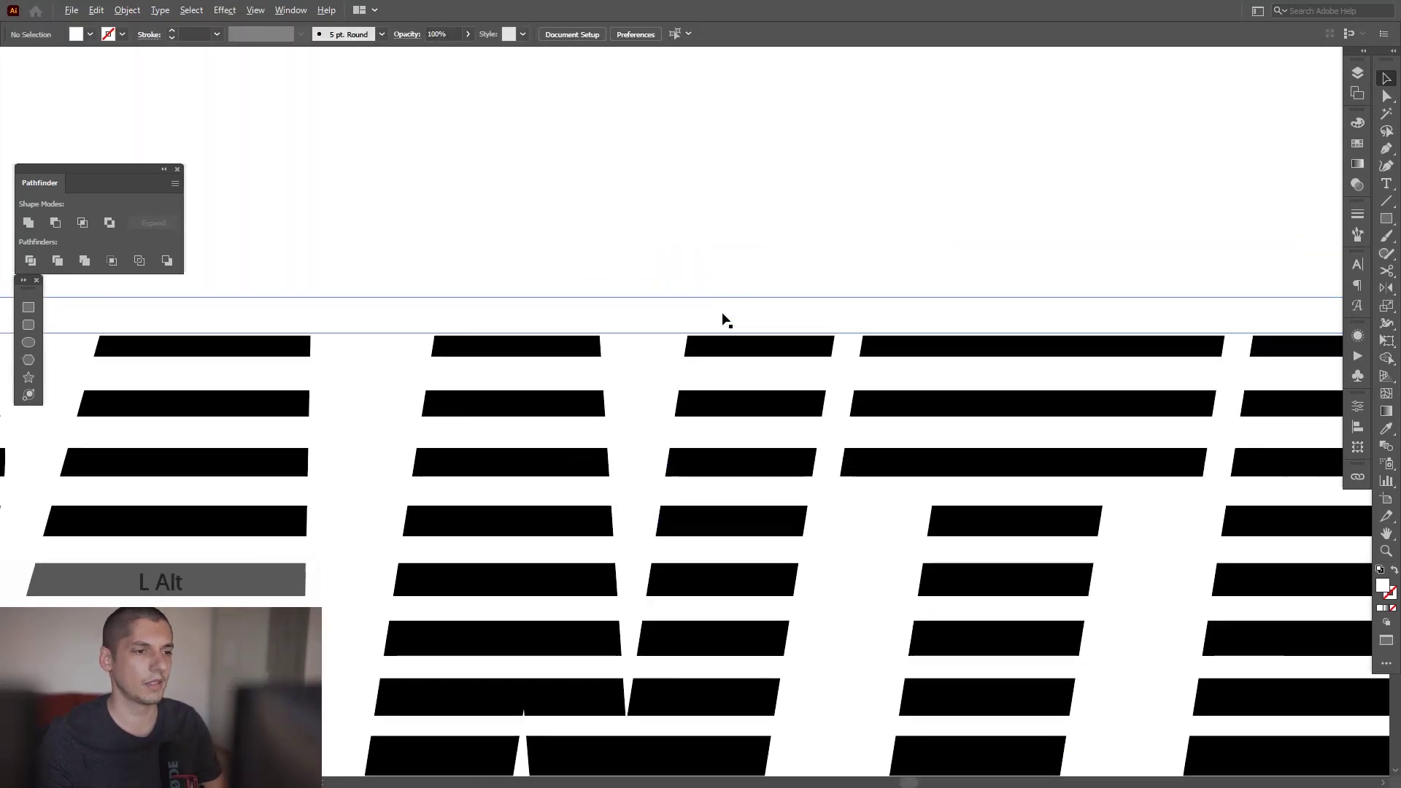
click(854, 299)
scroll(894, 315, up, 2)
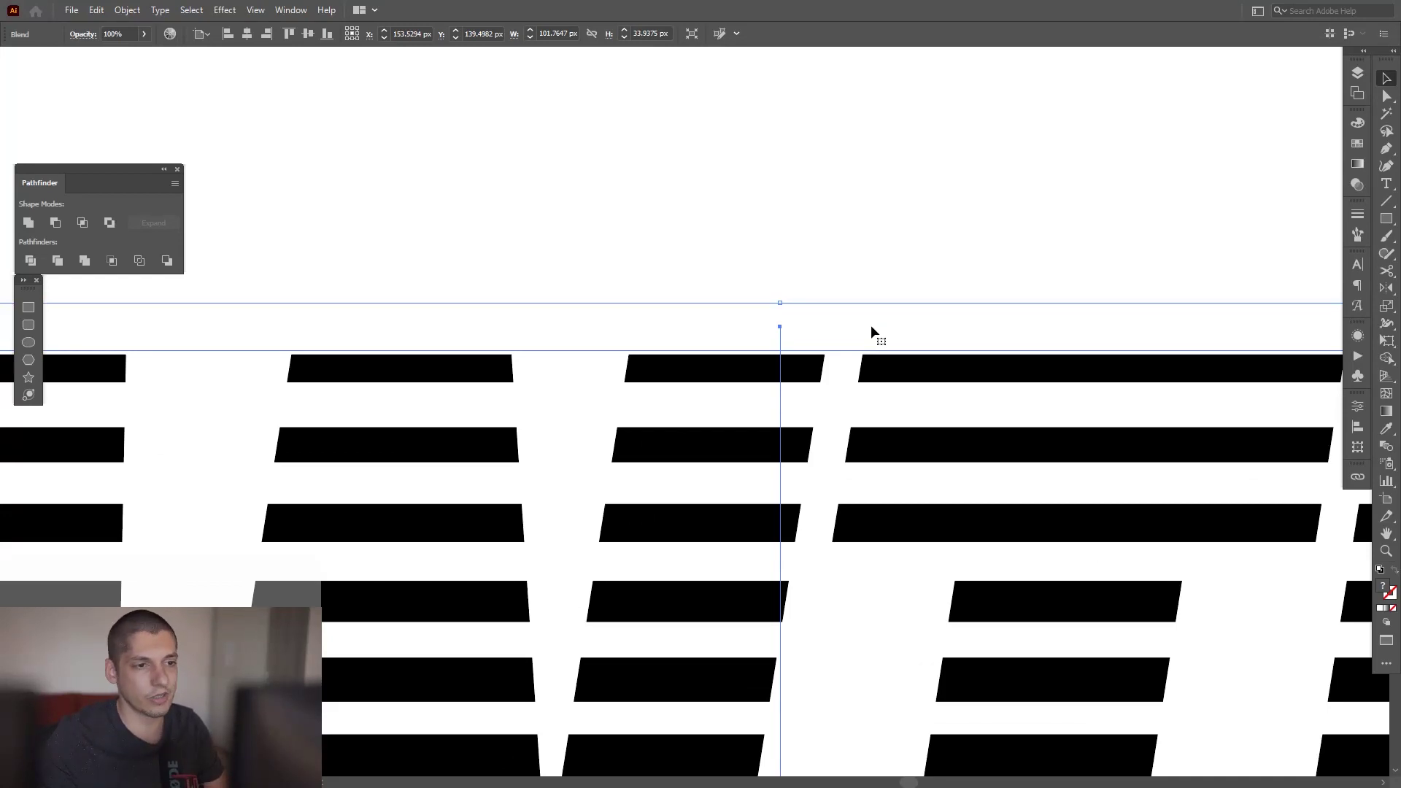
double_click(872, 330)
click(873, 329)
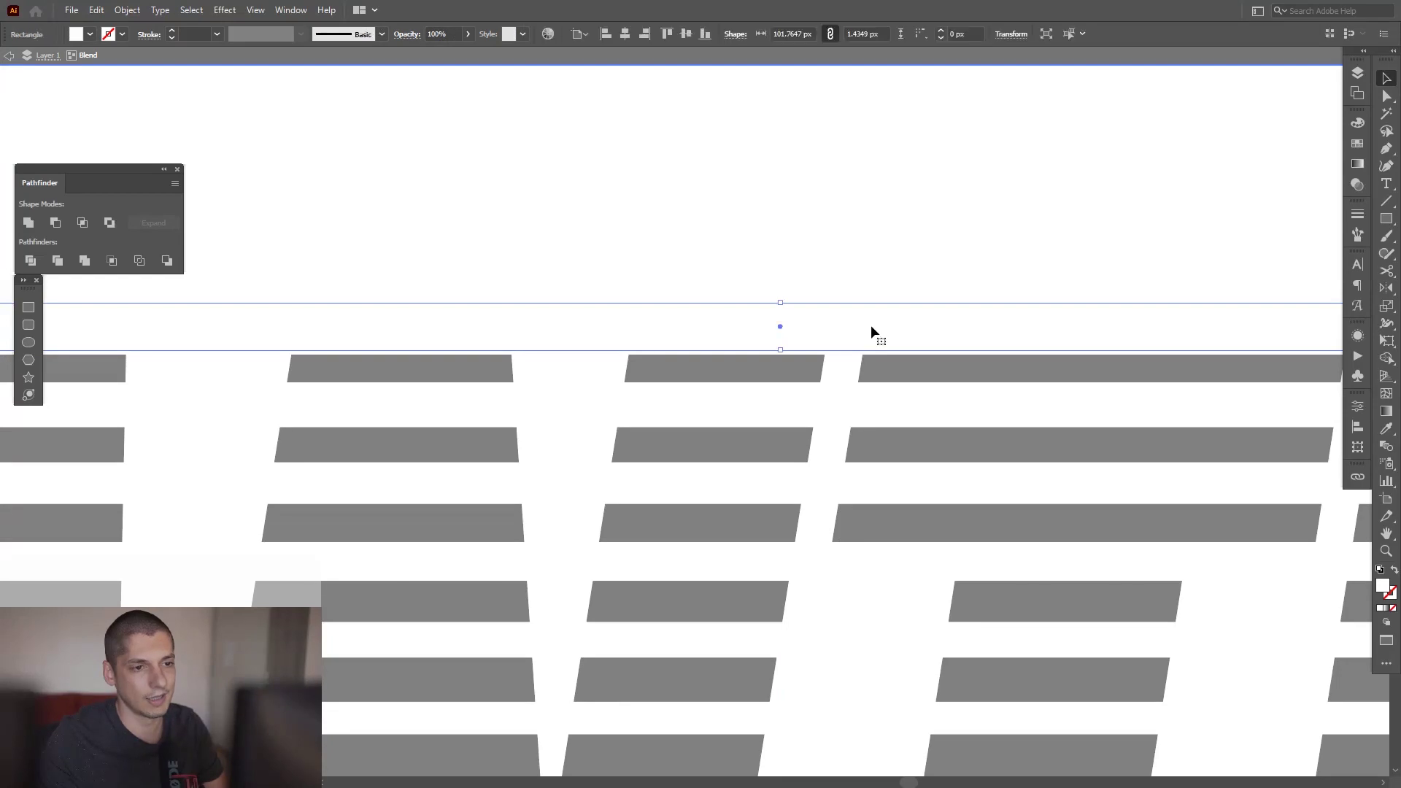
scroll(779, 292, up, 3)
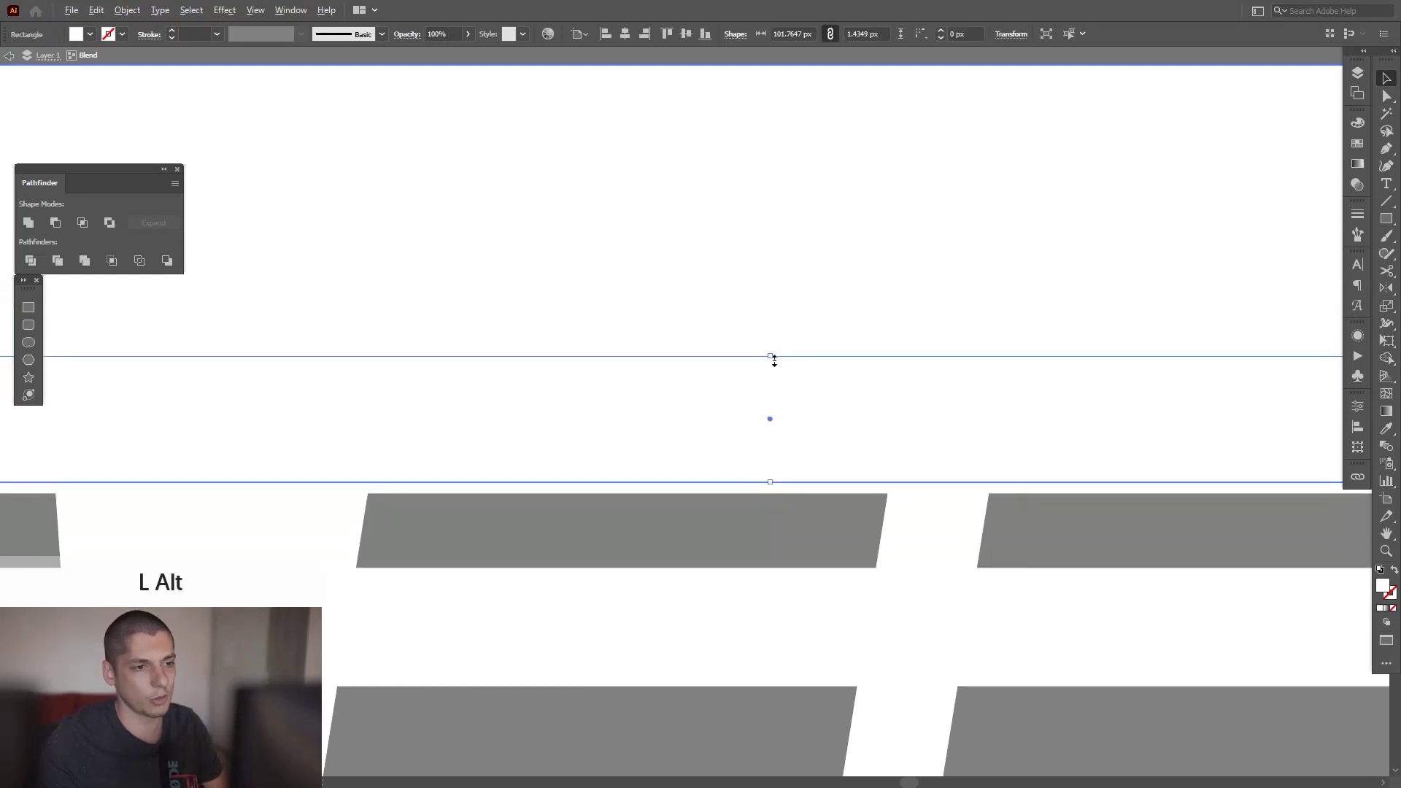
mouse_move(775, 360)
mouse_down()
mouse_move(773, 385)
mouse_move(773, 365)
mouse_move(785, 376)
mouse_up()
drag(784, 371, 767, 261)
scroll(767, 260, down, 3)
click(808, 176)
scroll(808, 175, down, 5)
scroll(950, 196, up, 1)
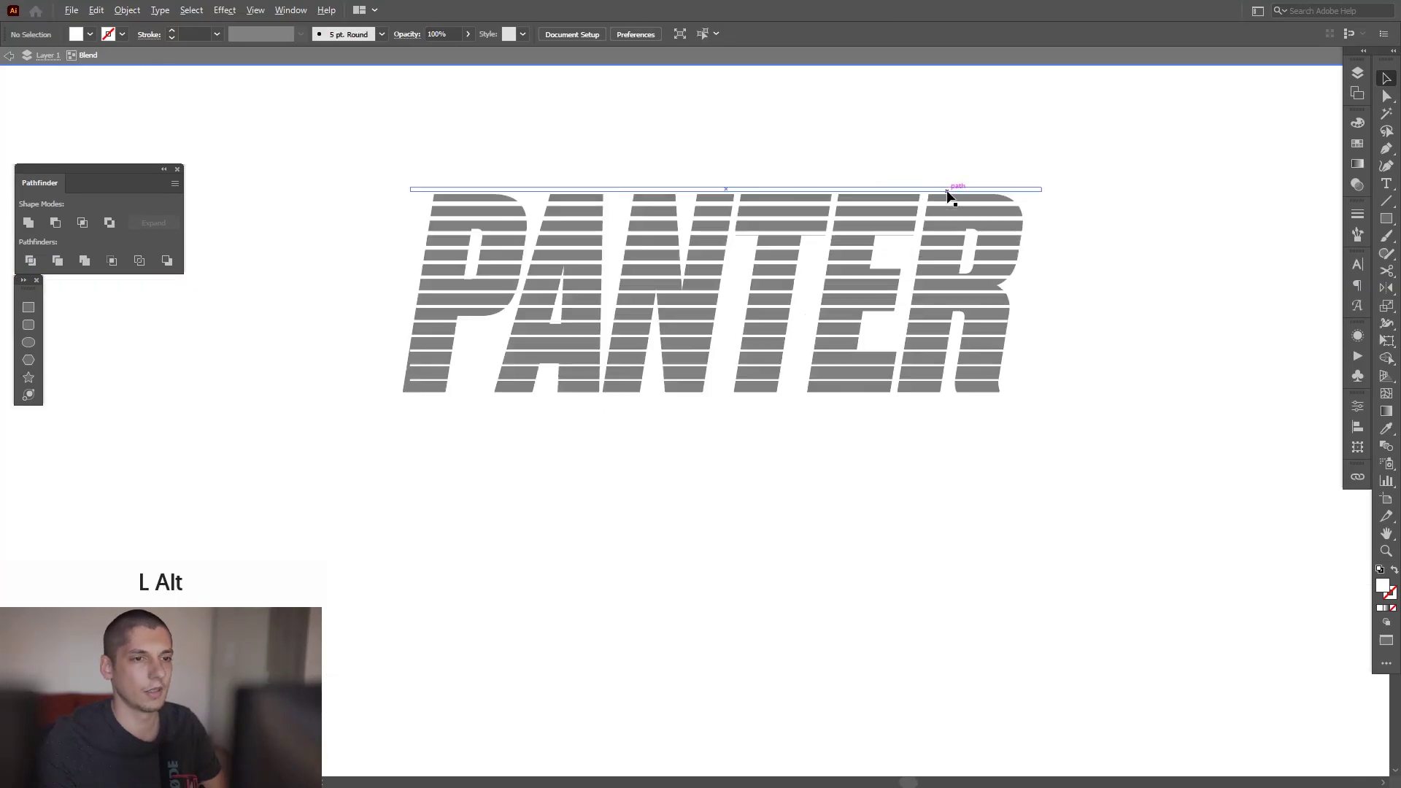
double_click(1143, 170)
- Widen the stripe blend to about 108 px by extending its left side past the foot of the letter P
drag(1083, 261, 1085, 295)
scroll(343, 456, up, 3)
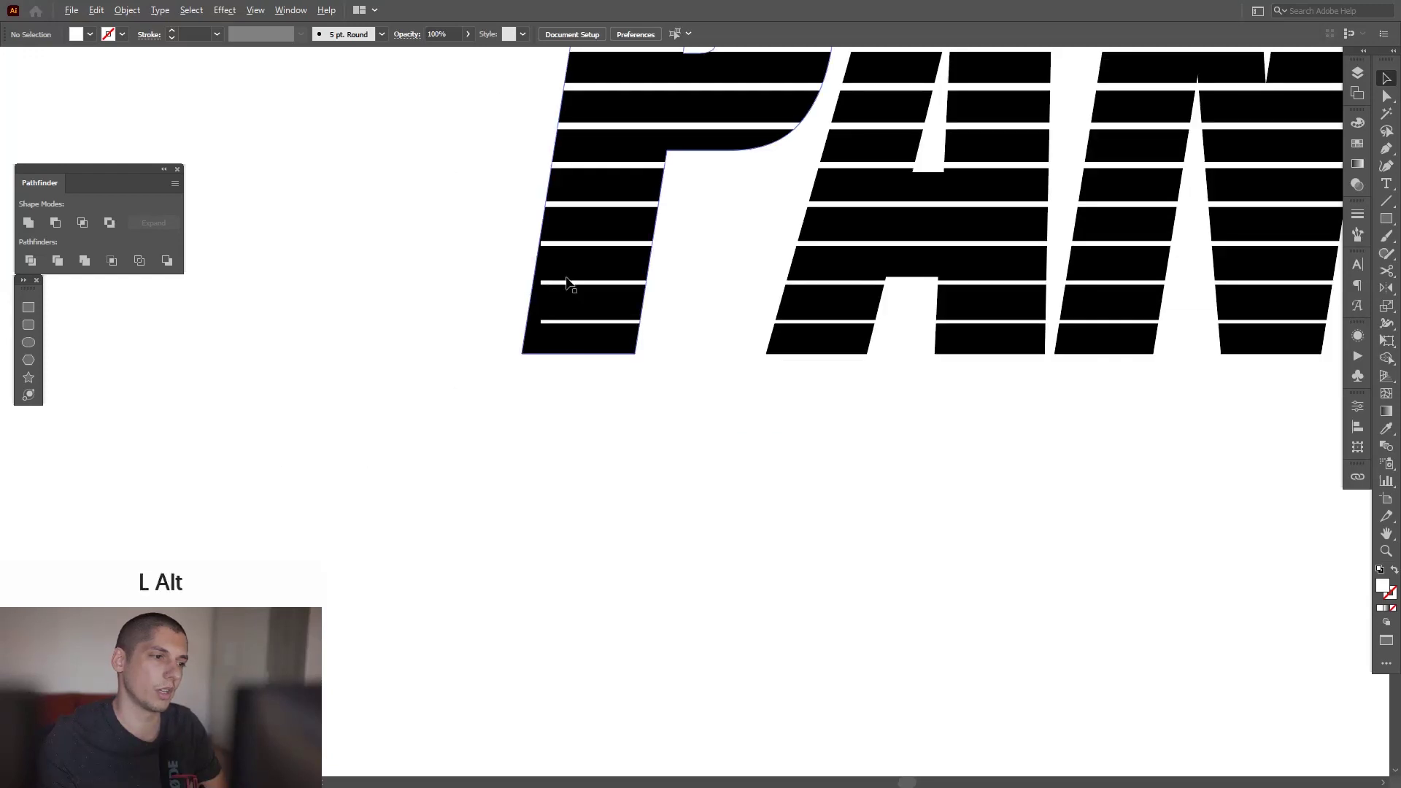
click(576, 360)
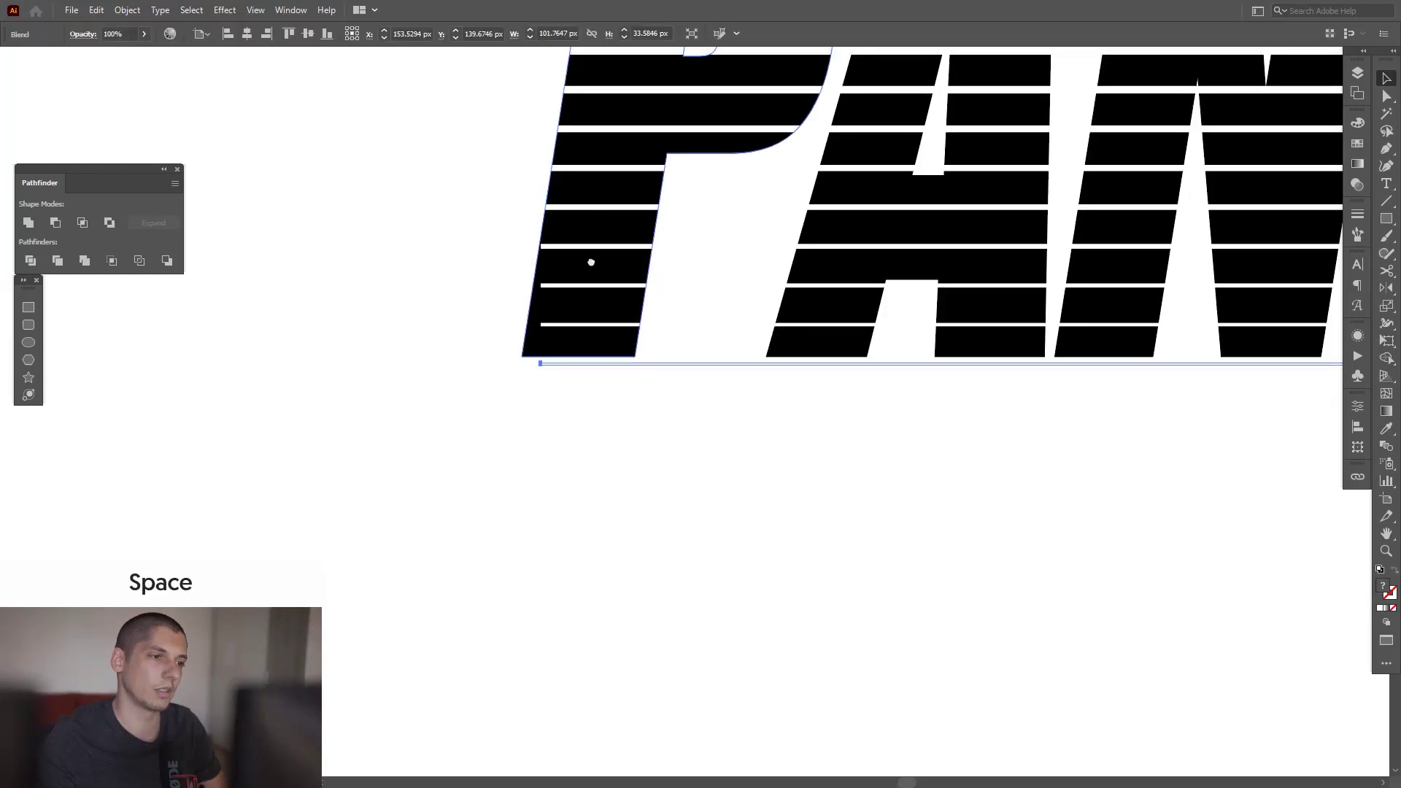
drag(594, 263, 649, 505)
drag(597, 328, 491, 322)
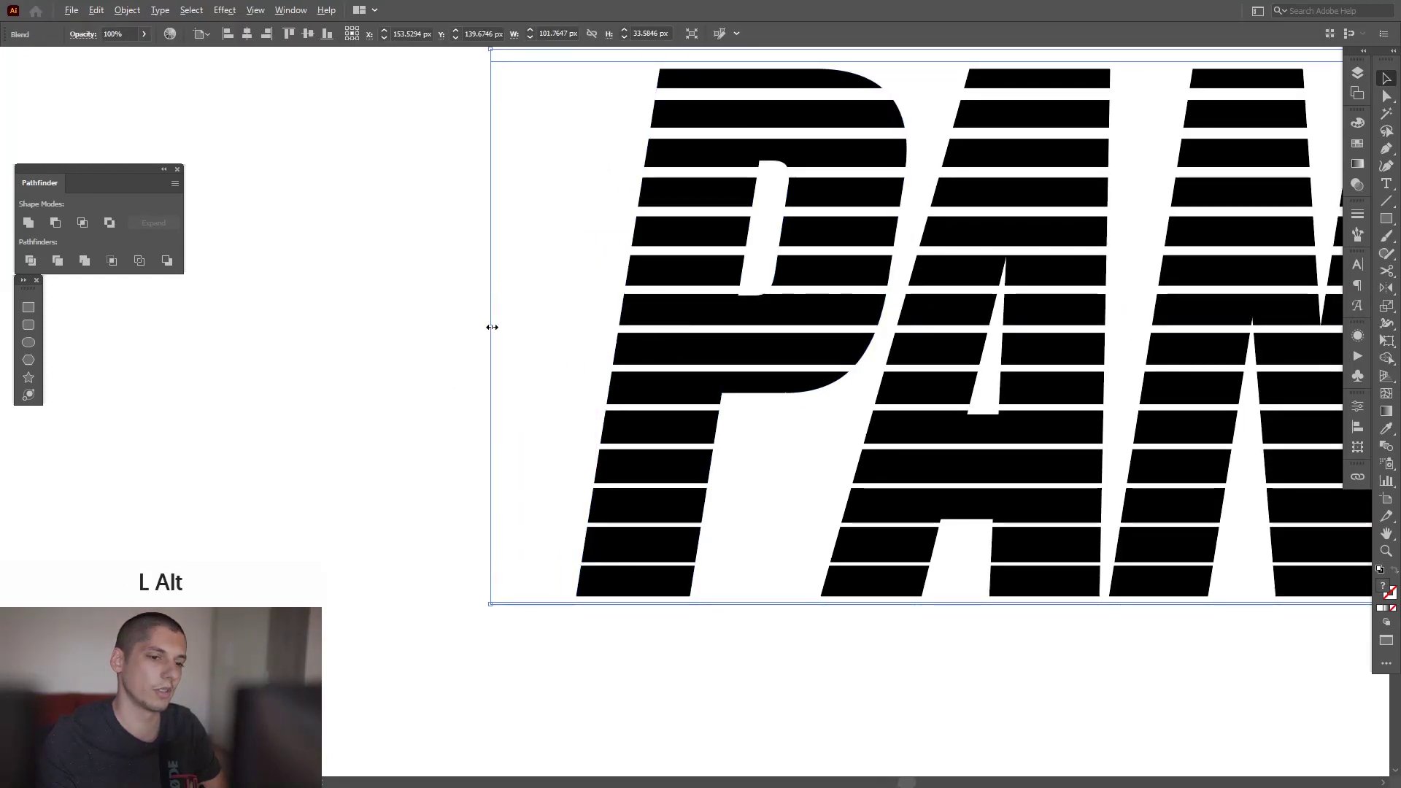
alt+scroll(491, 322, down, 4)
drag(1145, 359, 1091, 418)
alt+scroll(1090, 418, up, 1)
click(1177, 417)
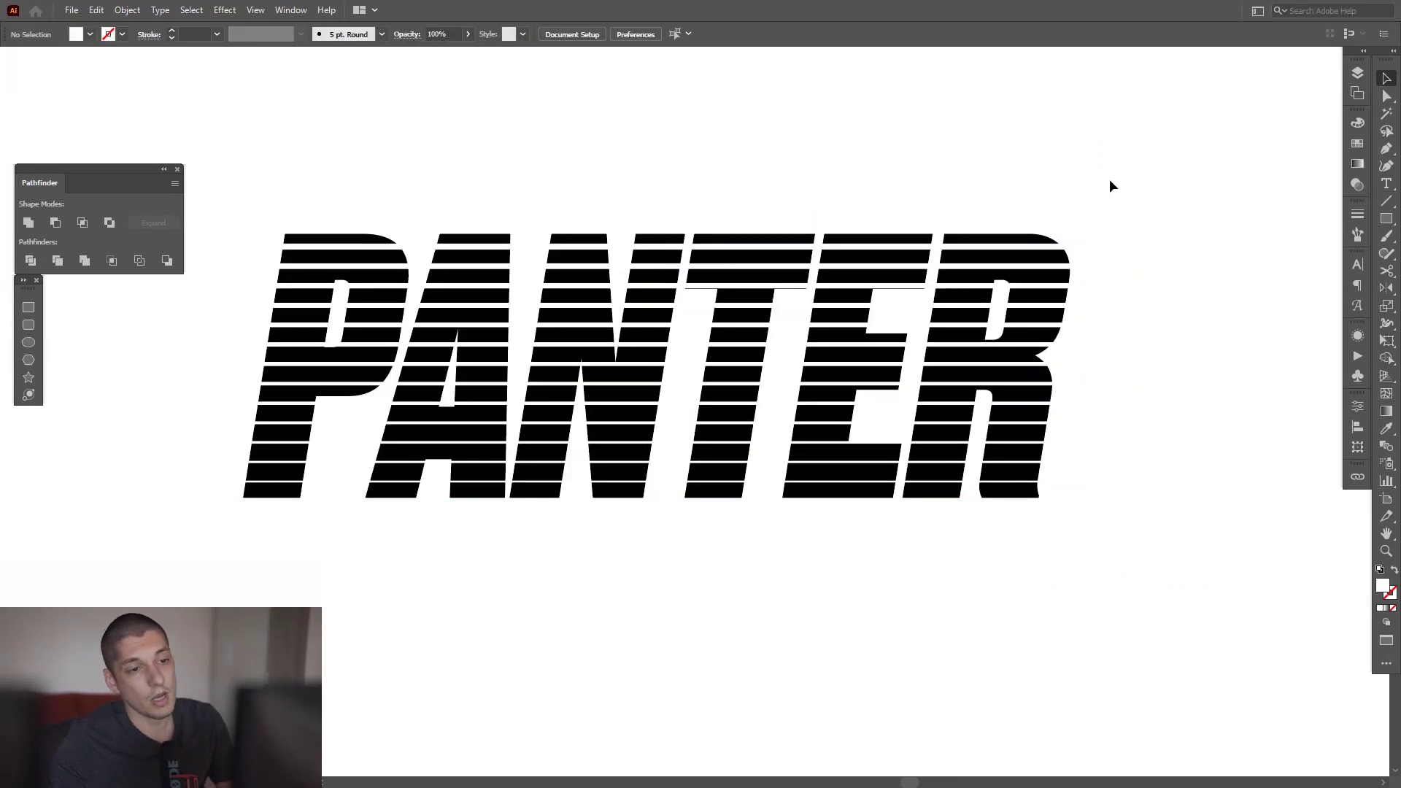
- Increase the stripe blend's Specified Steps spacing to 24 with preview on
alt+scroll(975, 207, up, 2)
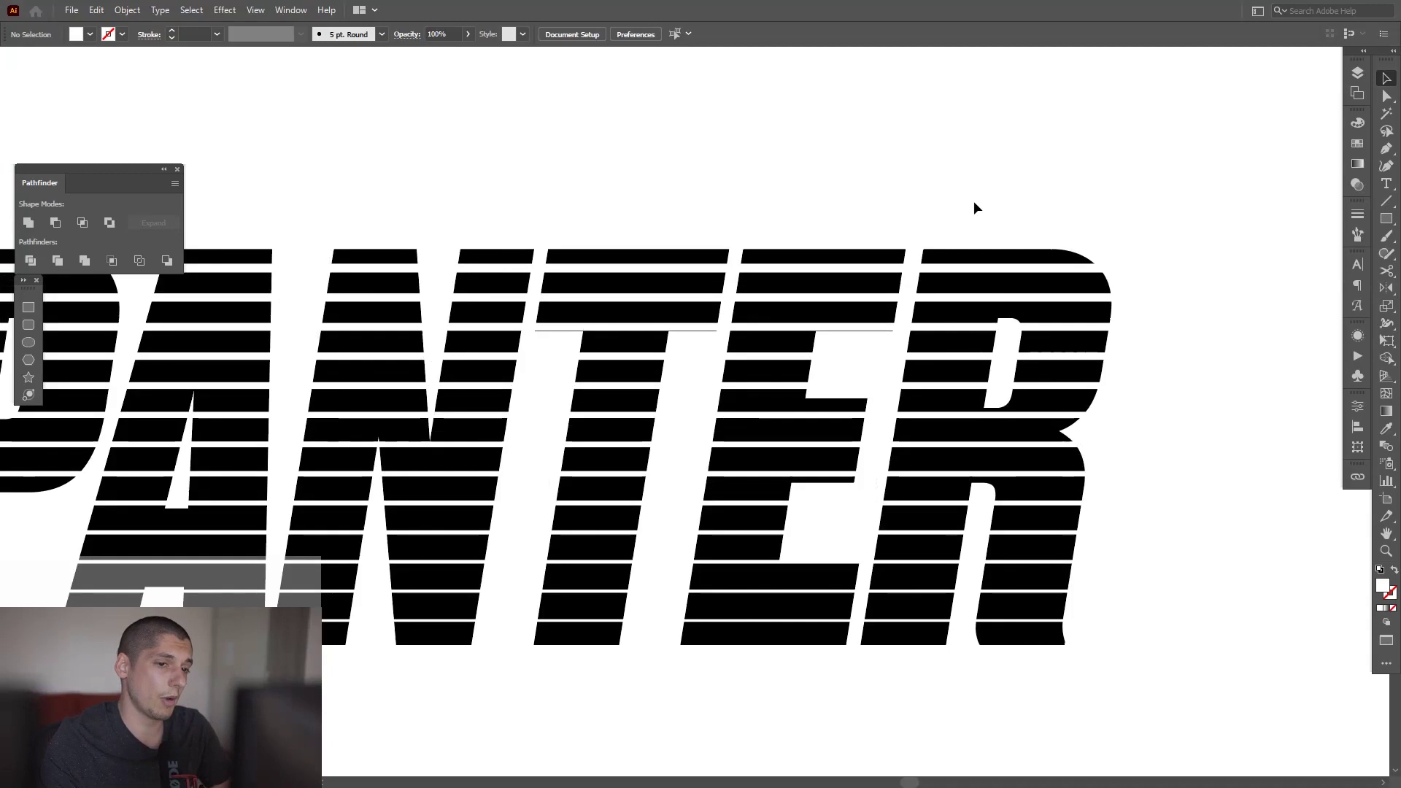
drag(978, 238, 993, 253)
alt+scroll(1010, 227, down, 3)
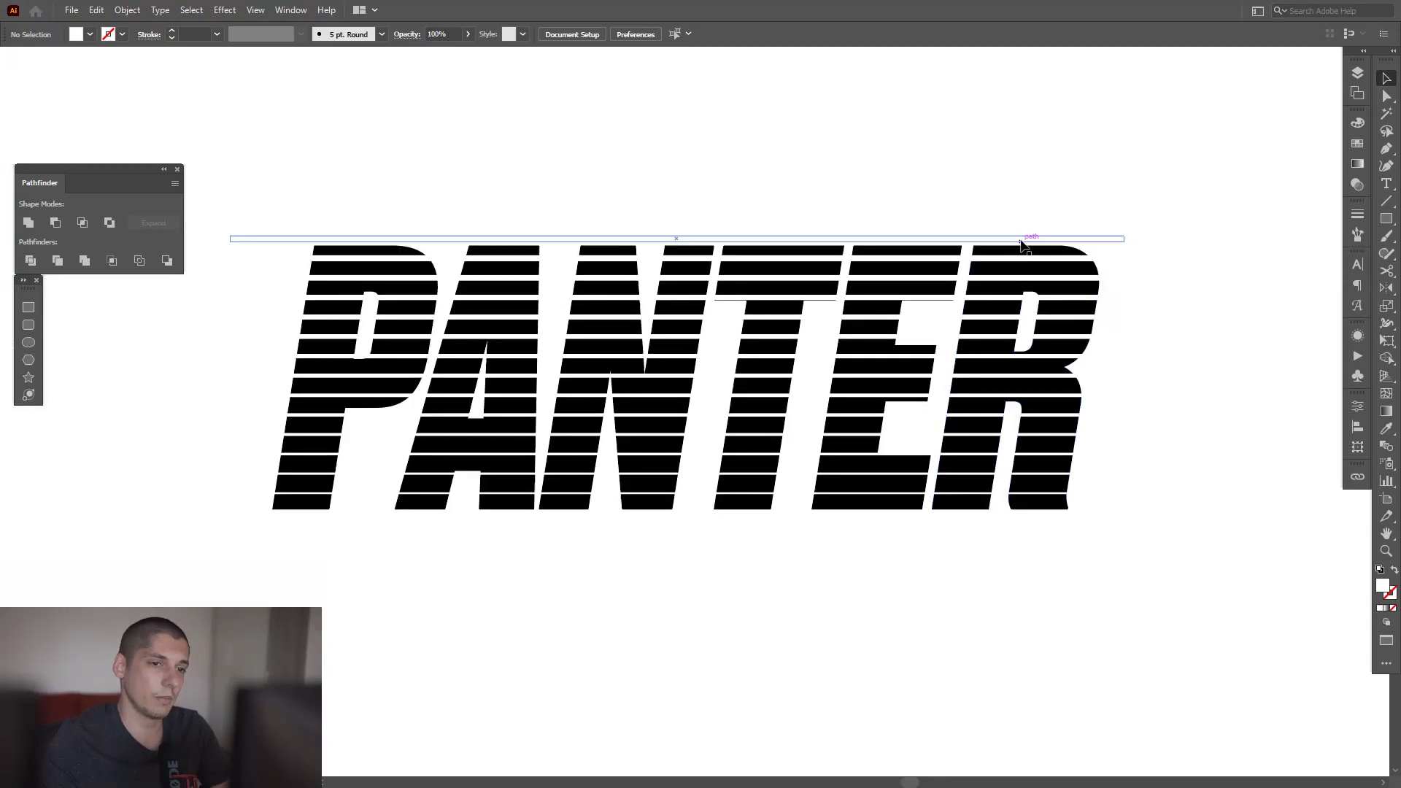
click(1022, 238)
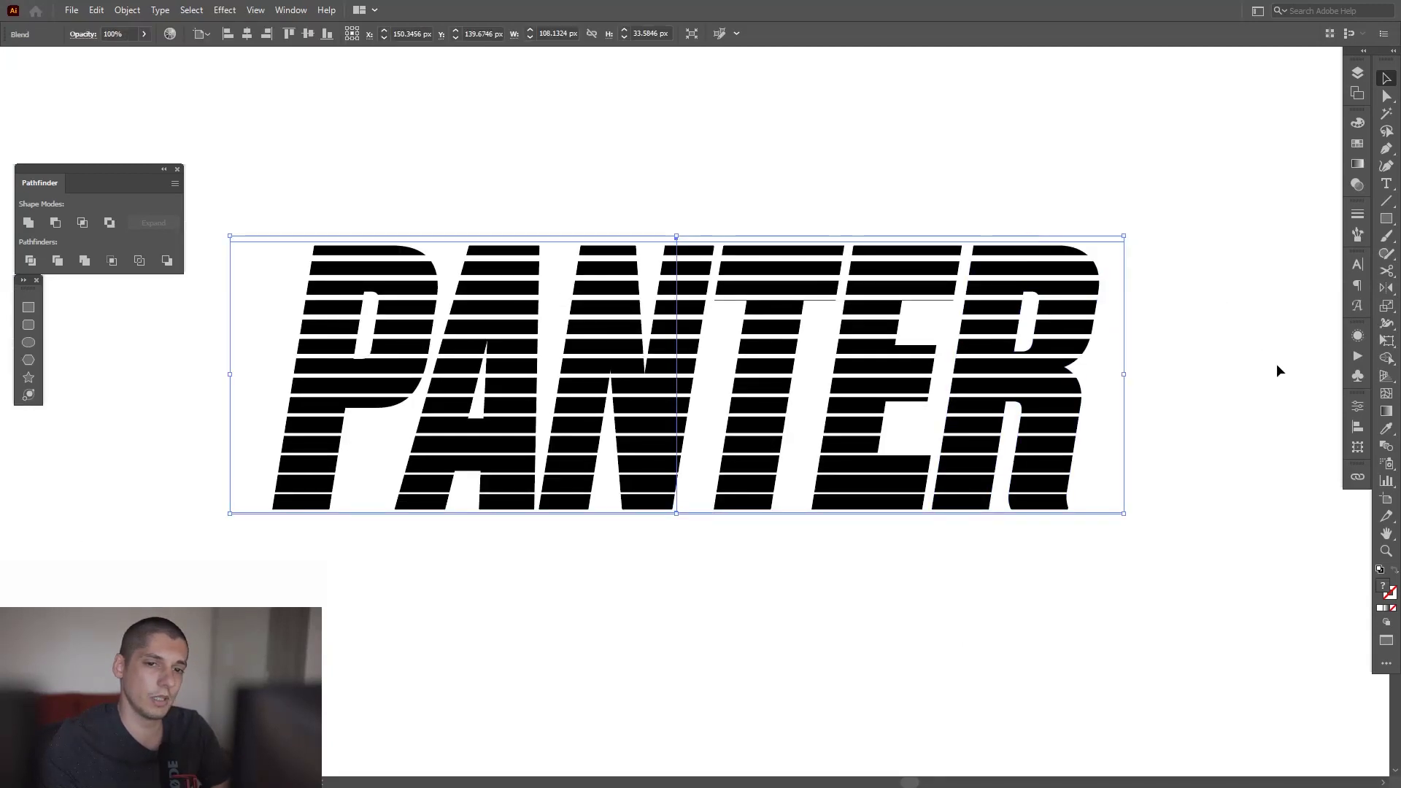
double_click(1386, 448)
double_click(1246, 203)
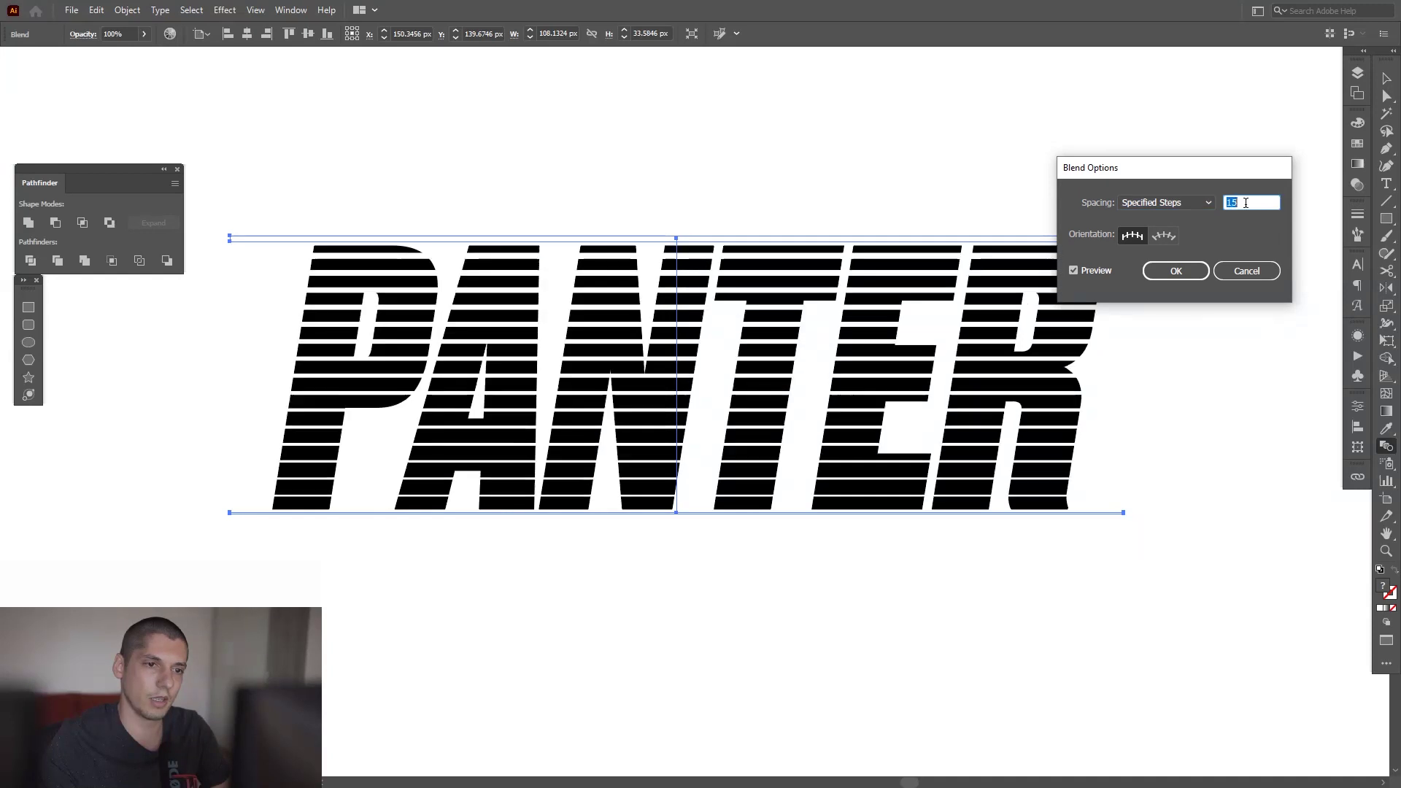
key(Up)
key(Up)
drag(1232, 171, 1246, 100)
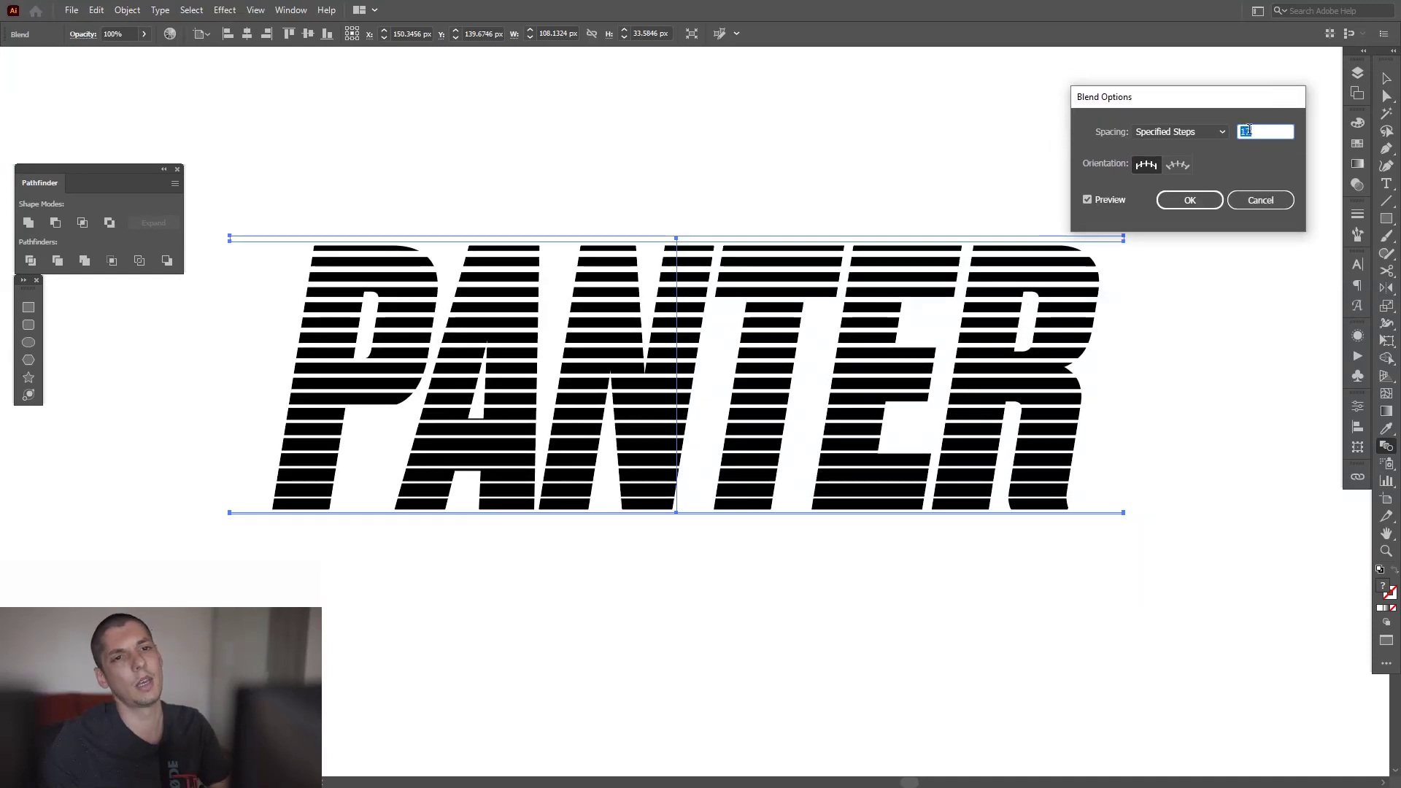
key(Up)
key(Up)
key(Up)
key(Up)
key(Up)
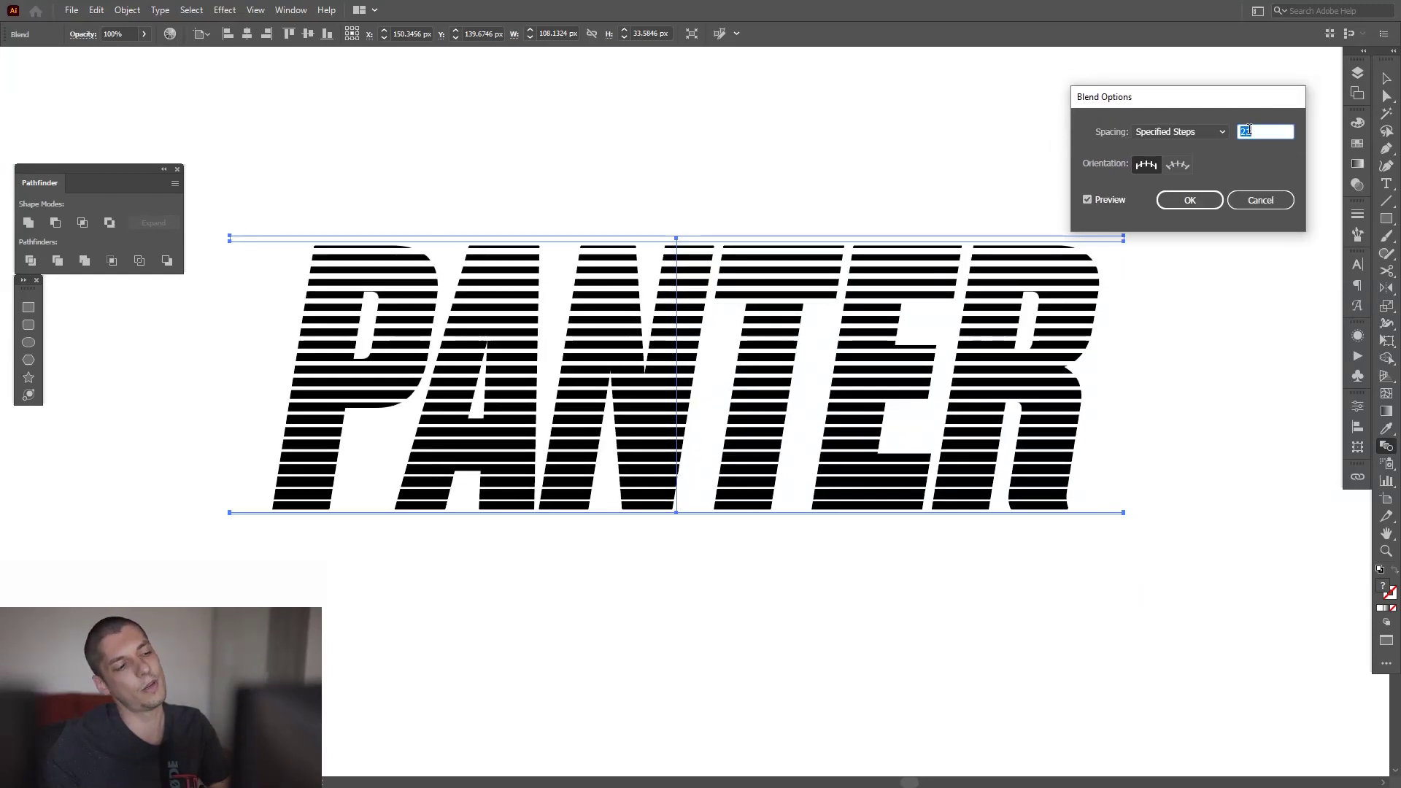
key(Up)
key(Up)
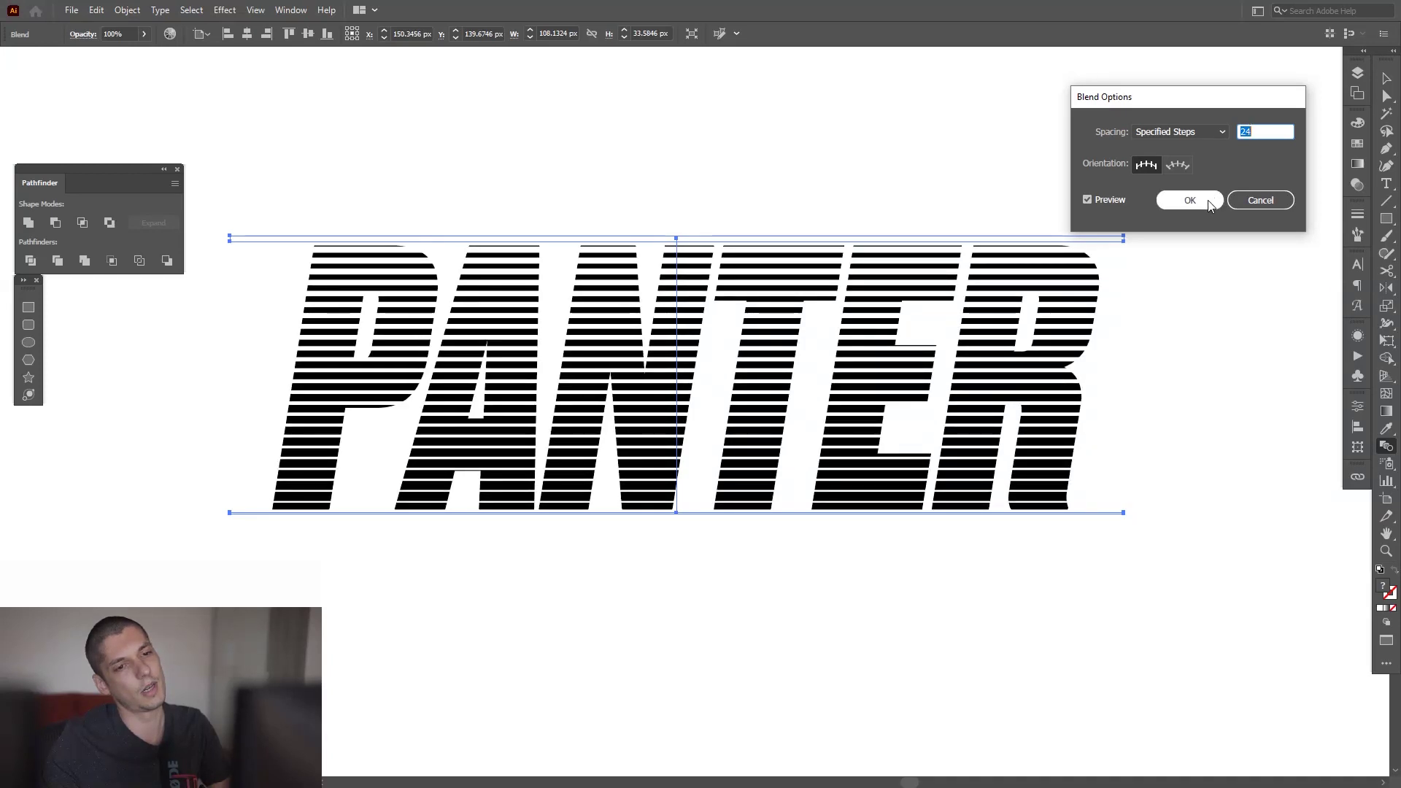
click(1188, 200)
scroll(1209, 273, down, 3)
click(1387, 78)
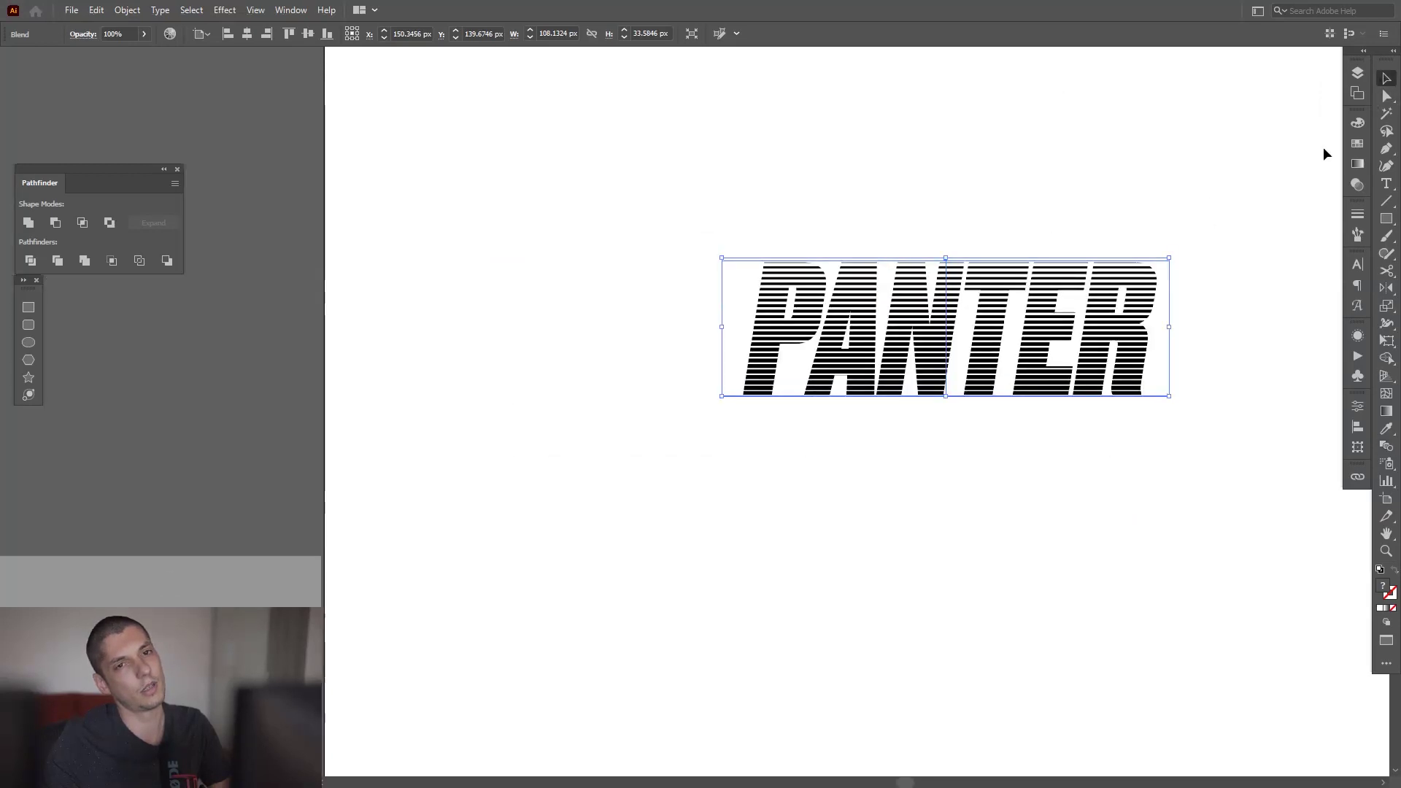
click(1215, 217)
- Stretch the blend upward from its top edge to about 34.47 px high, adjusting the first stripe on the lettering
drag(1189, 237, 1048, 265)
scroll(1058, 238, down, 3)
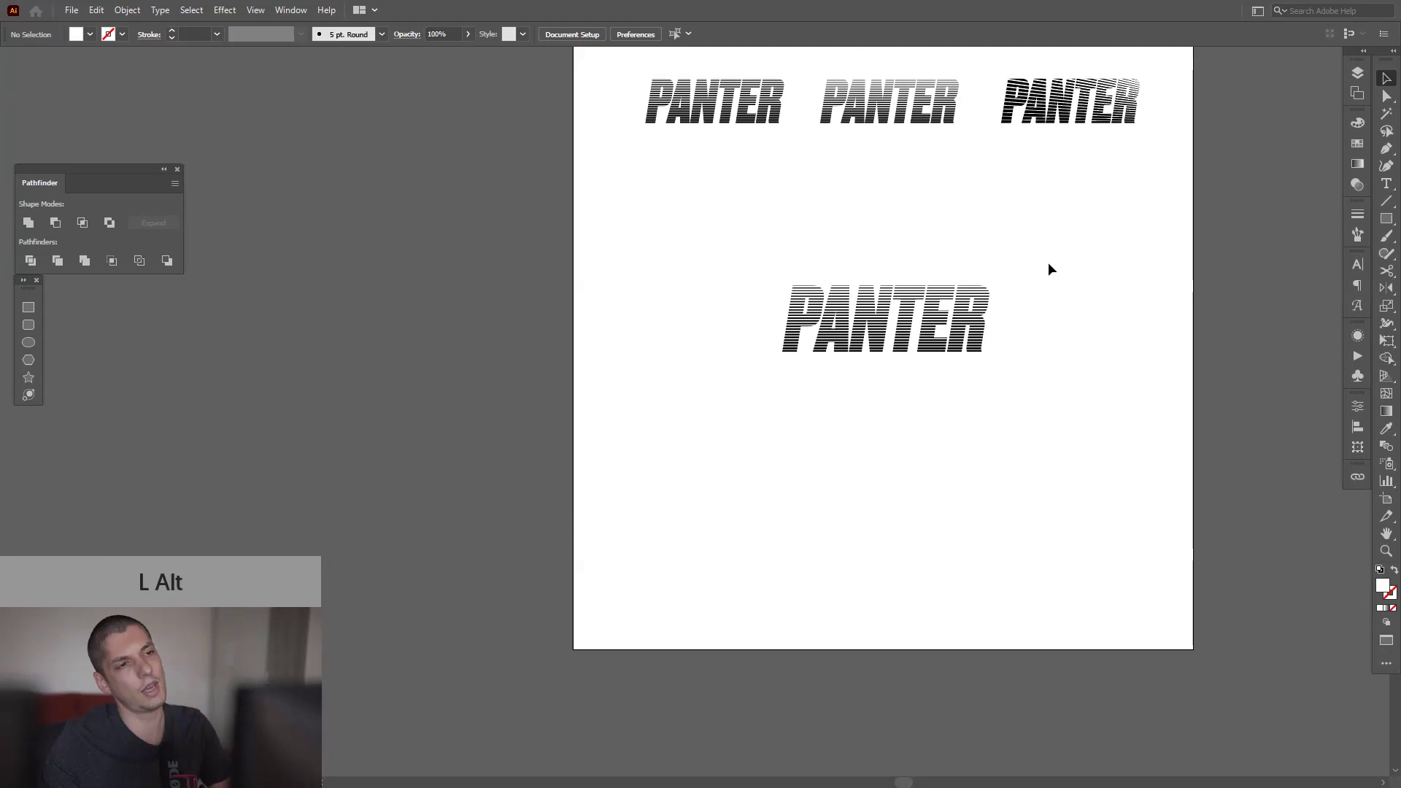
scroll(883, 273, up, 2)
scroll(884, 273, down, 4)
scroll(883, 273, up, 5)
scroll(883, 273, up, 2)
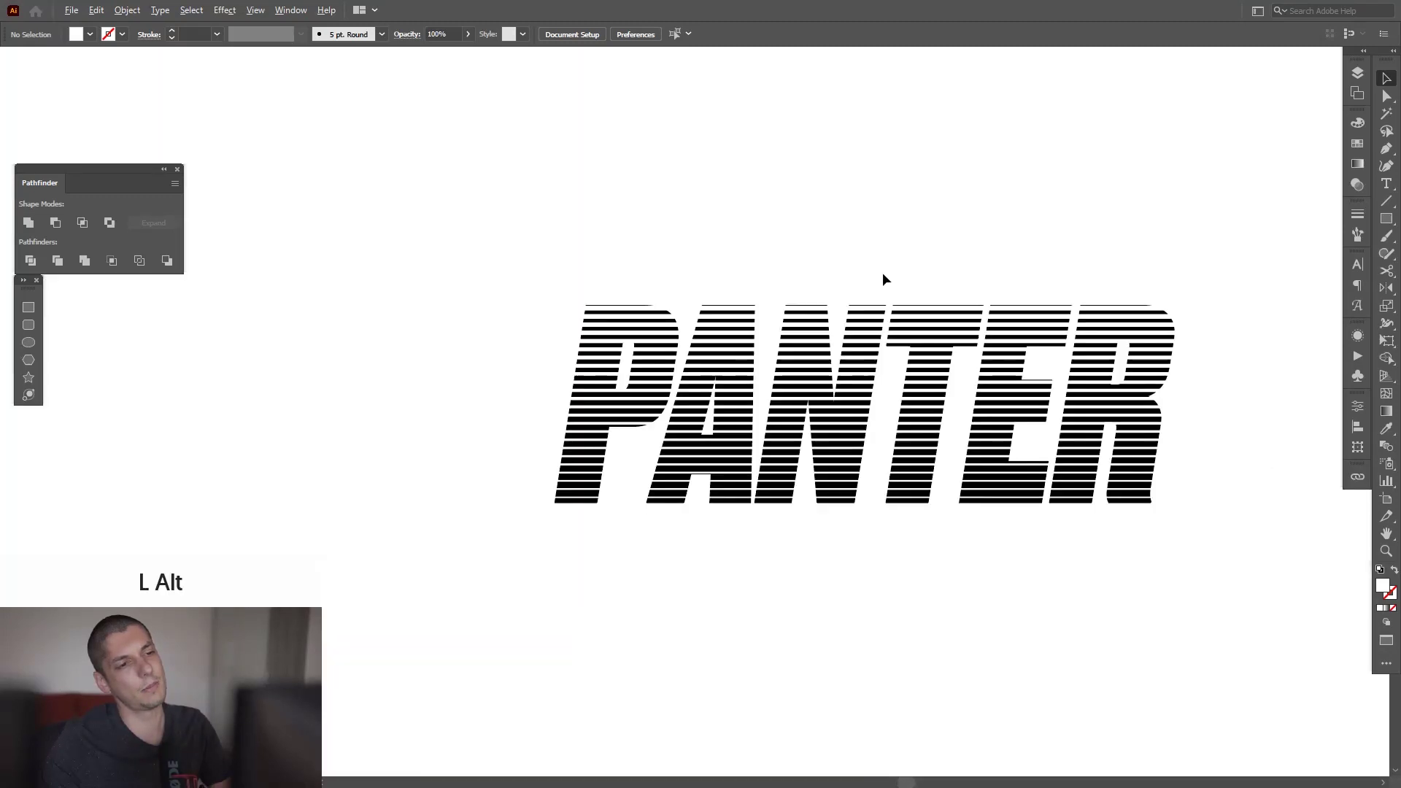
scroll(725, 300, up, 3)
click(737, 336)
scroll(1051, 291, down, 2)
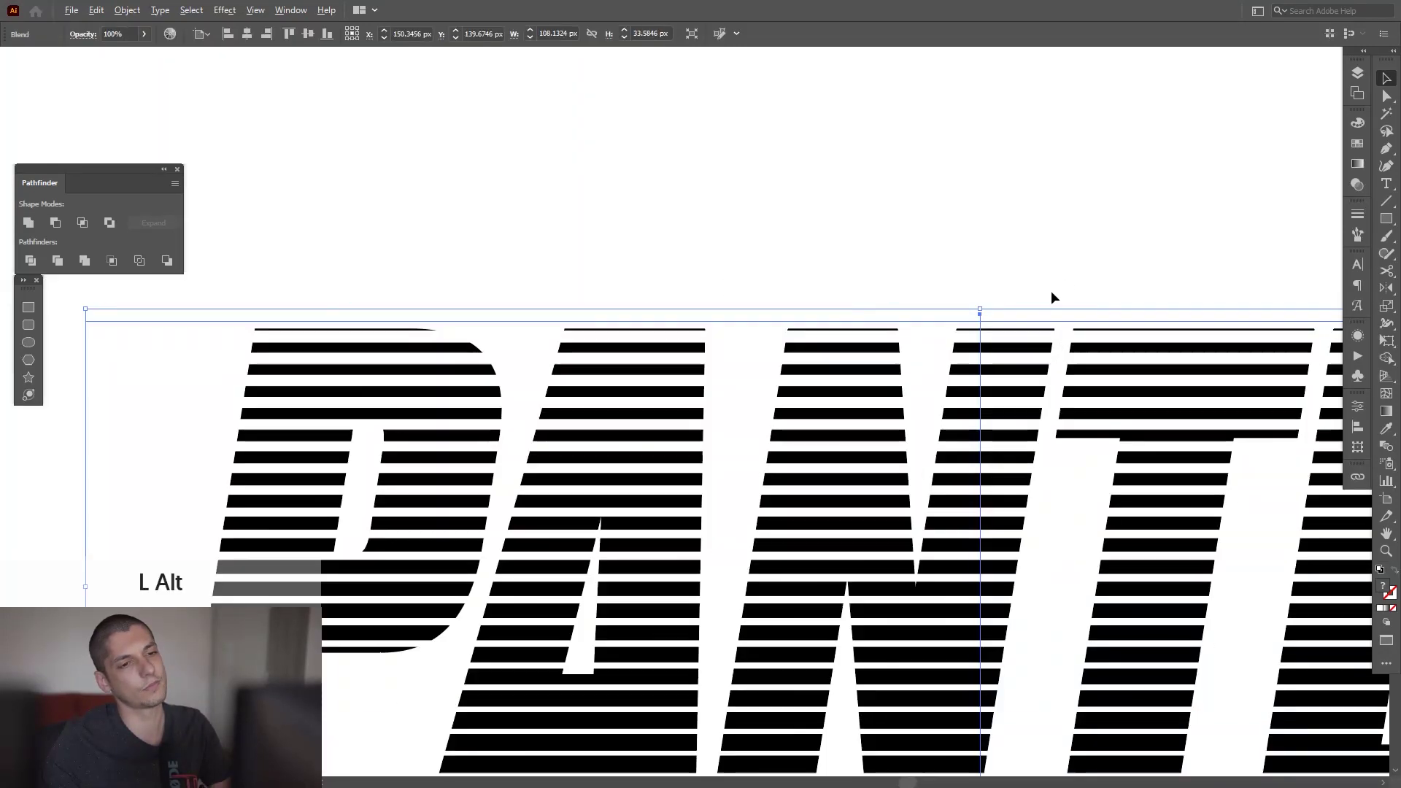
drag(980, 311, 980, 303)
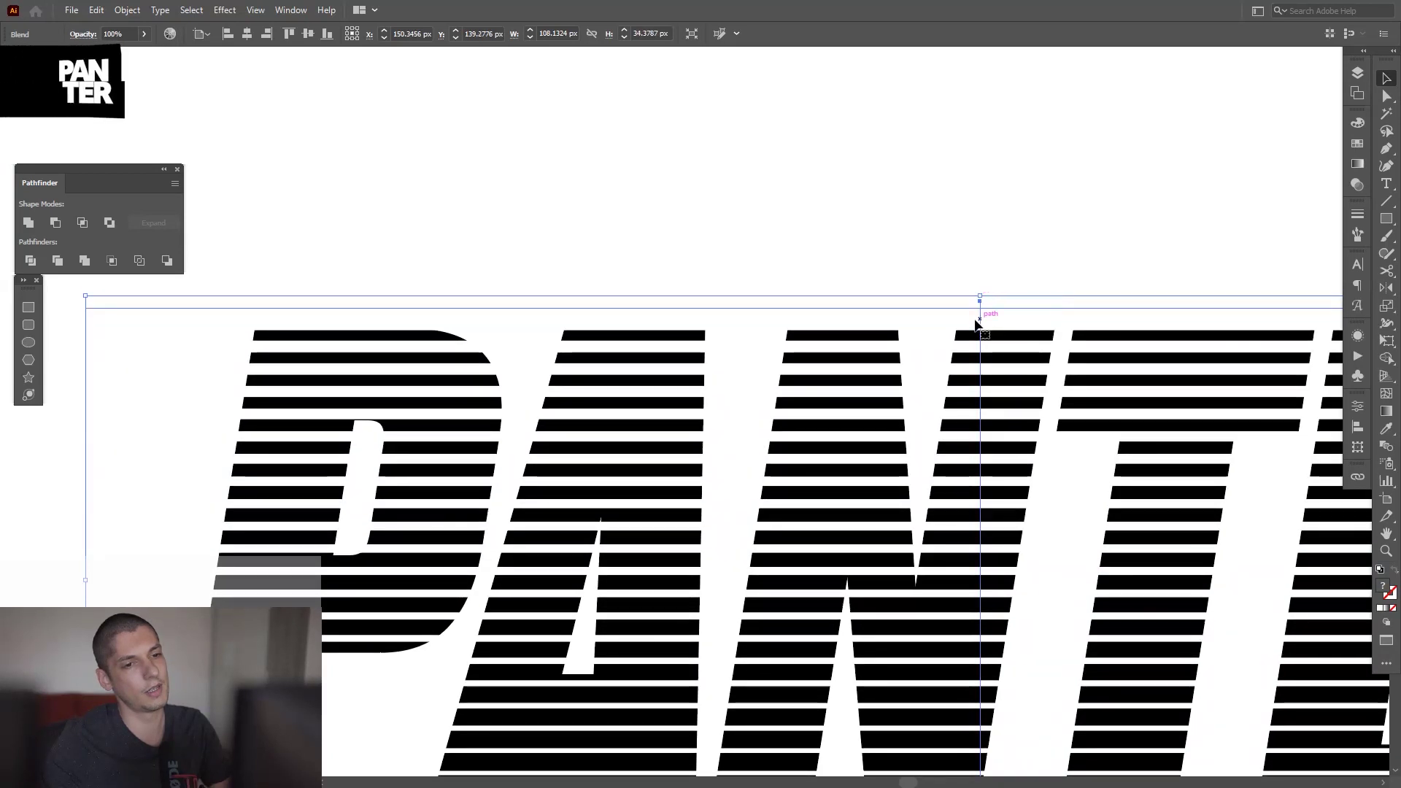
scroll(901, 323, up, 4)
key(space)
drag(1087, 234, 966, 284)
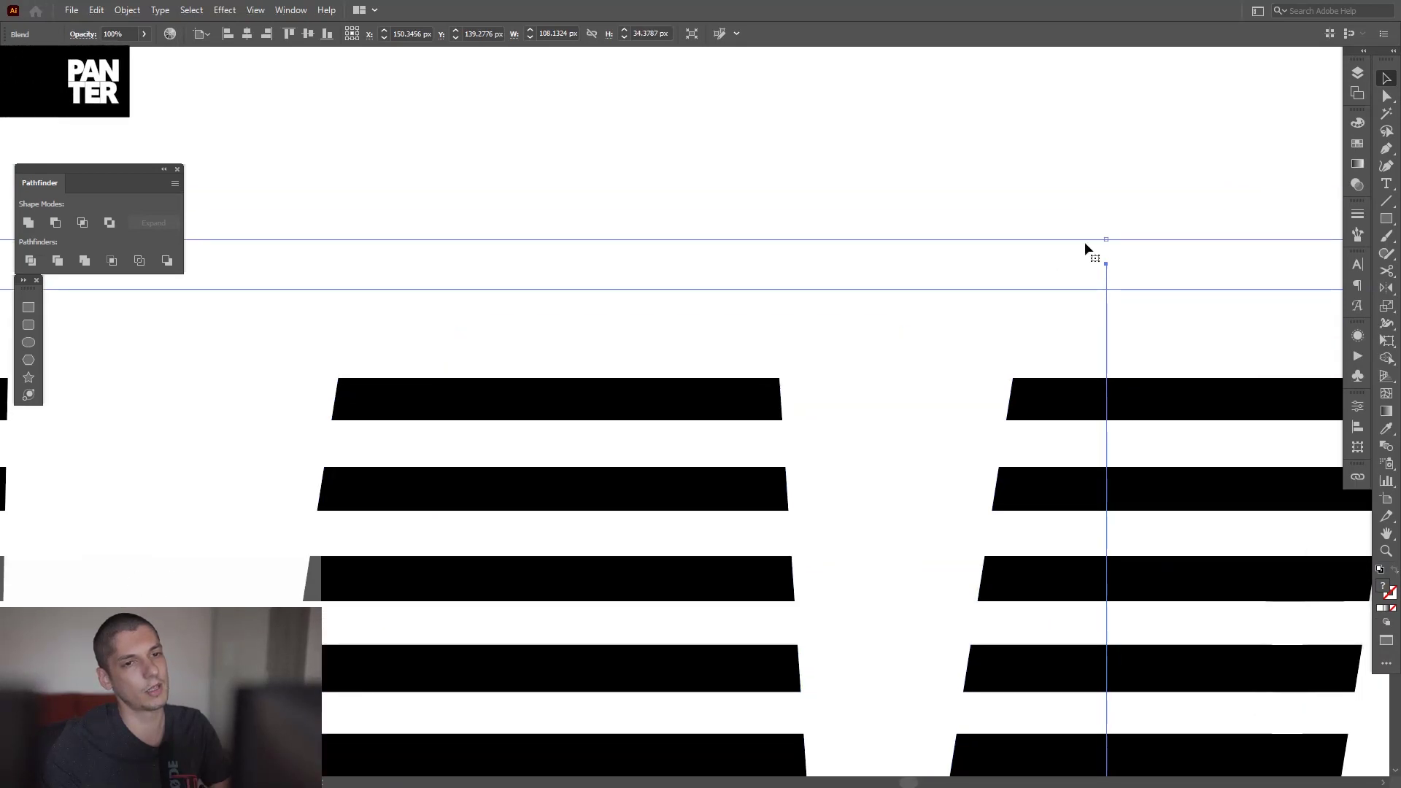
drag(1106, 234, 1102, 236)
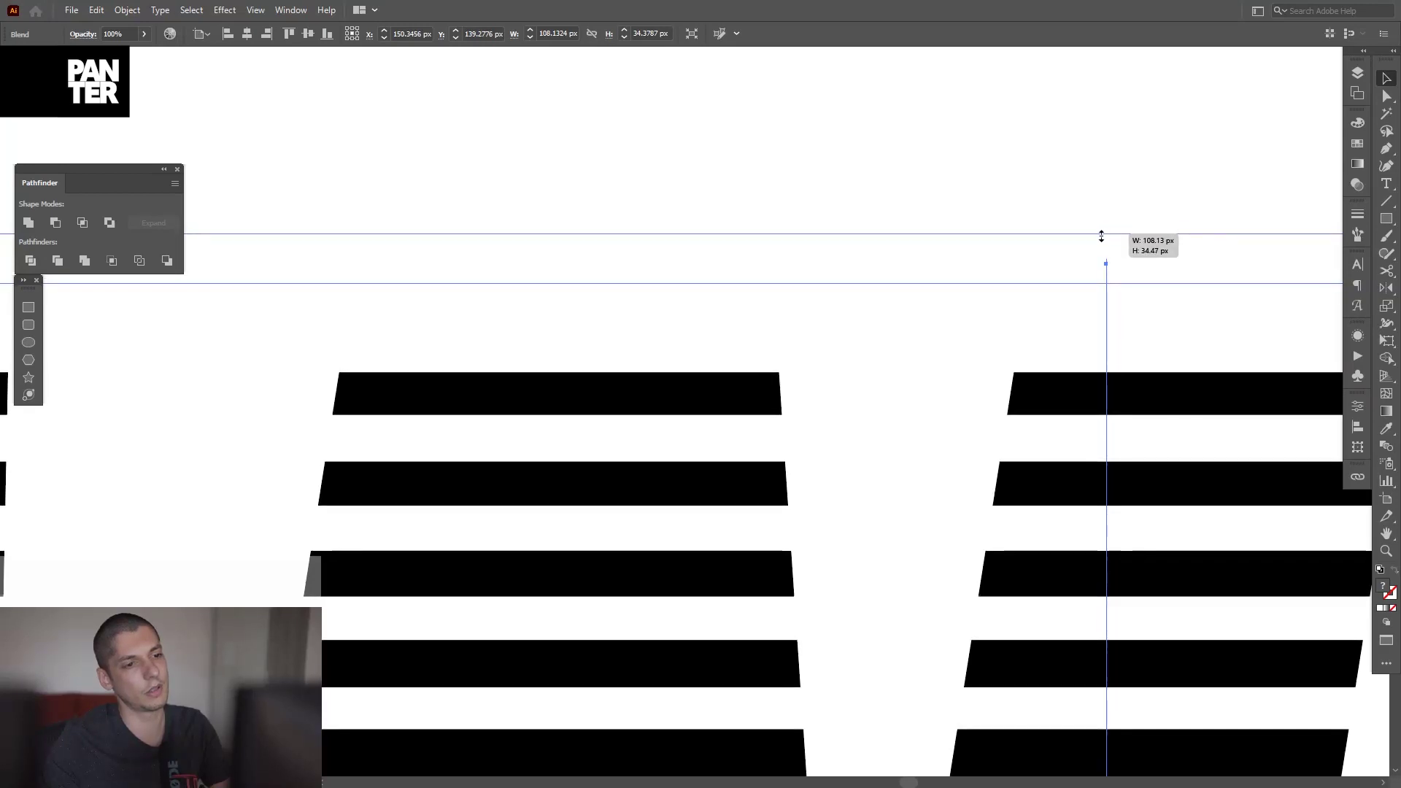
- Shorten the blend slightly from its bottom edge to about 34.3 px high, bringing it closer to the letter bases
scroll(841, 350, down, 4)
drag(869, 671, 803, 390)
scroll(810, 443, up, 4)
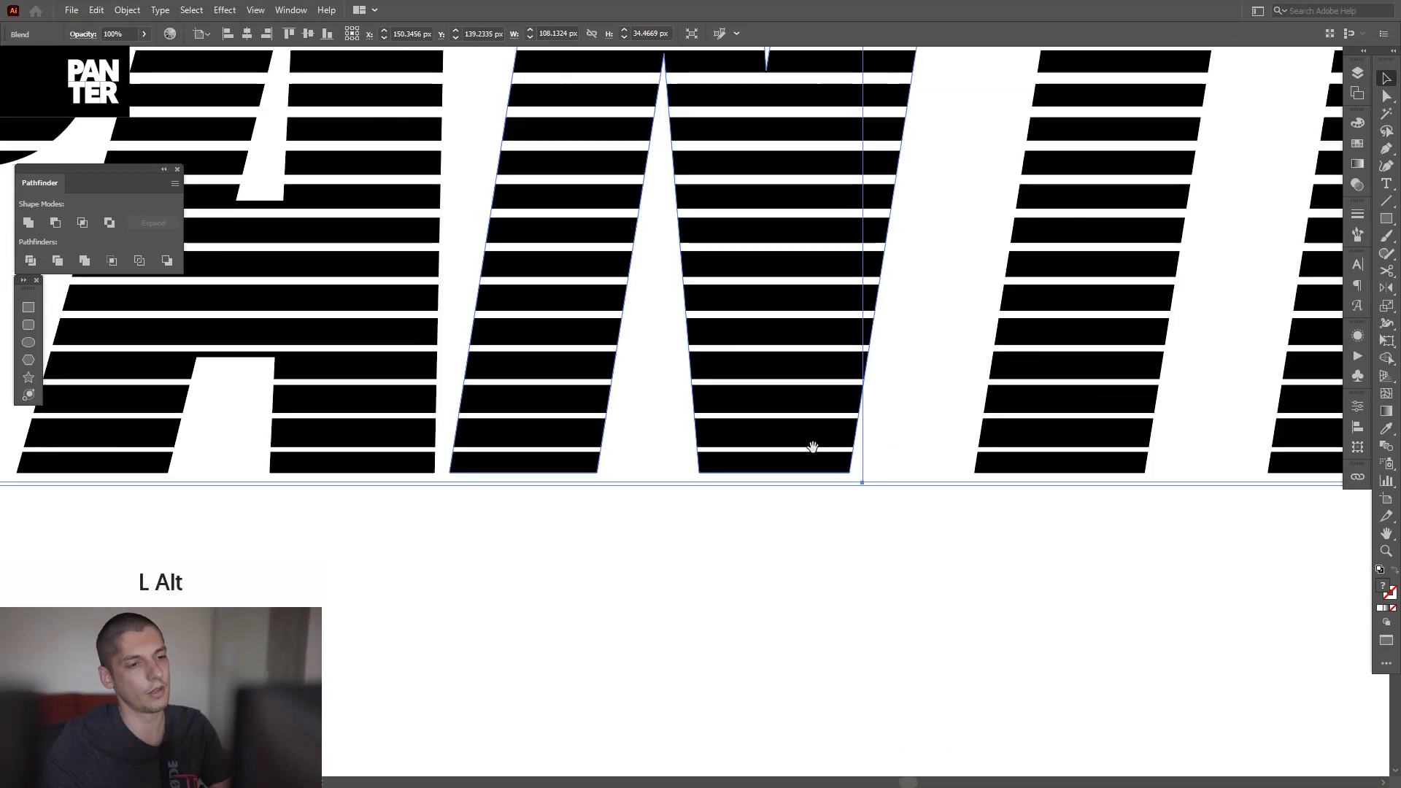
scroll(886, 502, down, 1)
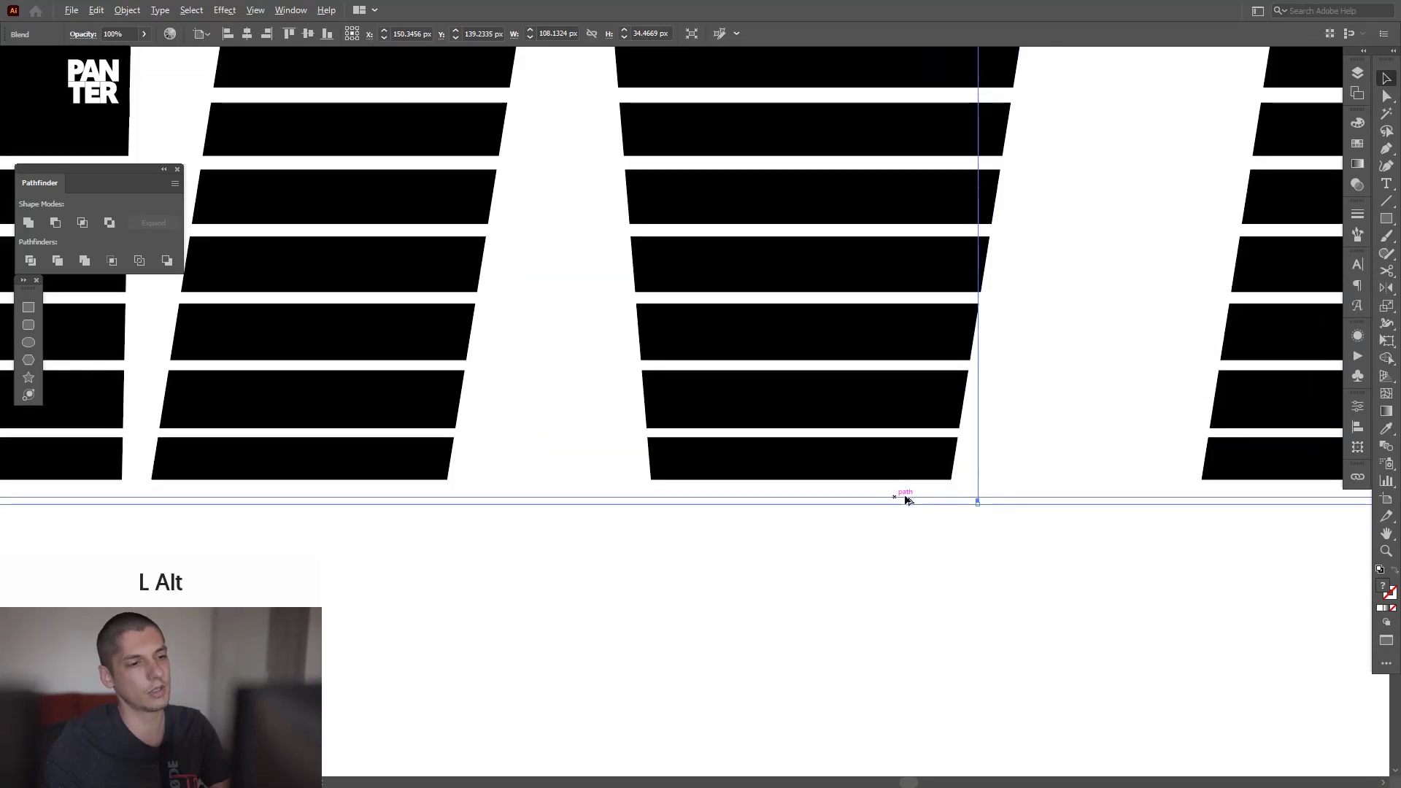
scroll(908, 501, up, 2)
drag(989, 547, 988, 532)
scroll(1000, 594, down, 5)
scroll(901, 567, down, 4)
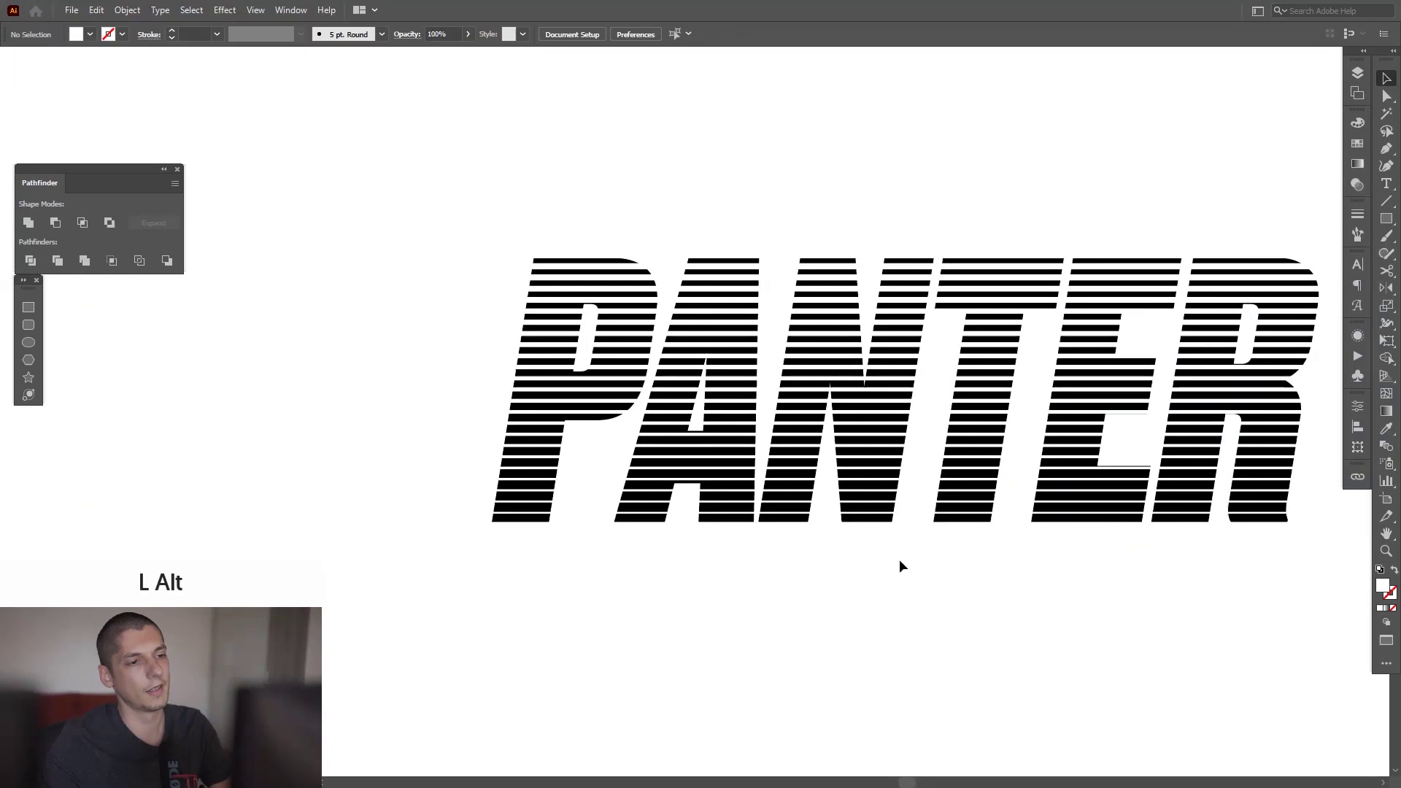
- Duplicate the striped PANTER lettering together with its blend beside the original on the right
drag(1145, 601, 788, 425)
drag(863, 487, 1090, 510)
click(1251, 580)
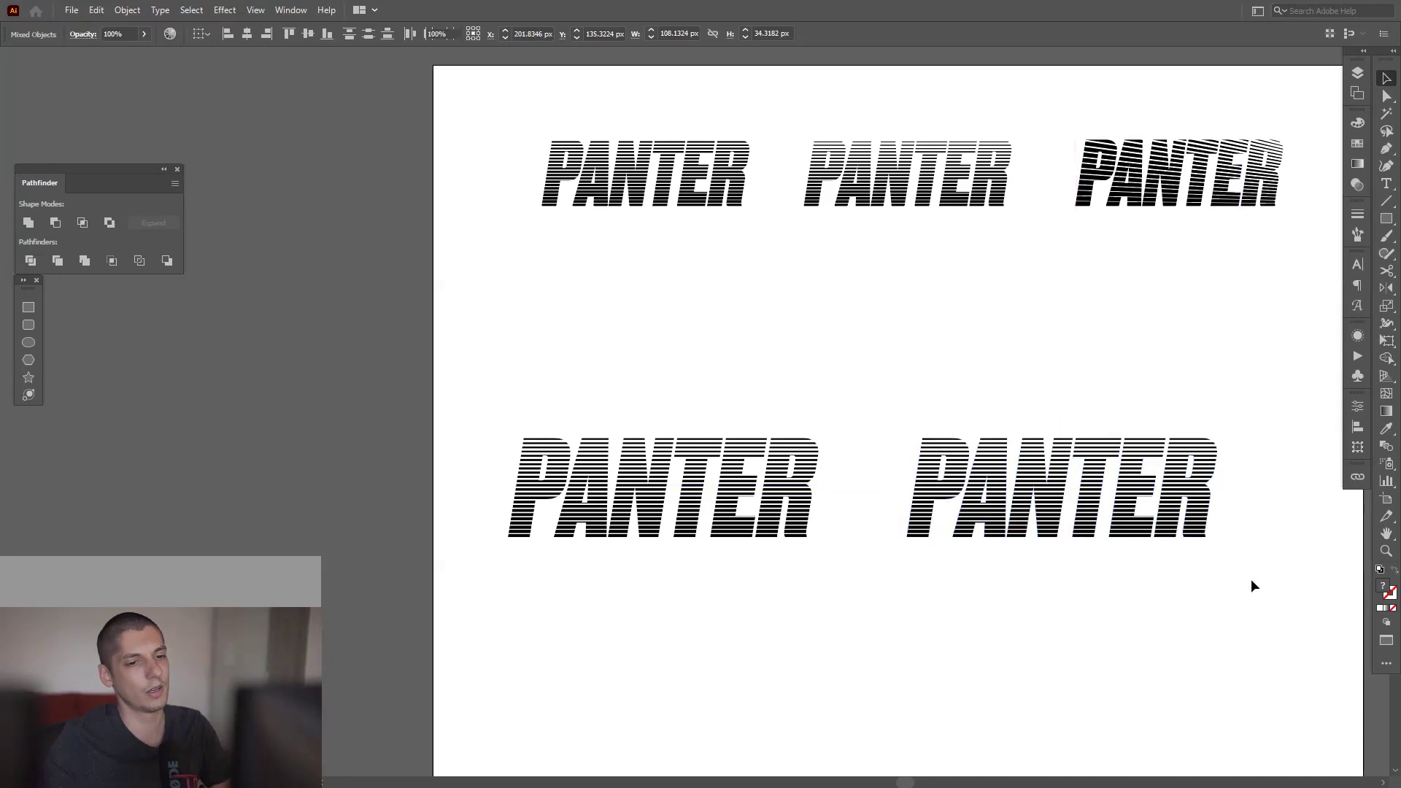
- Isolate the copy's blend and move the top rectangle's end points so the stripes fan upward toward the right
drag(1251, 579, 998, 535)
scroll(843, 410, up, 2)
click(842, 410)
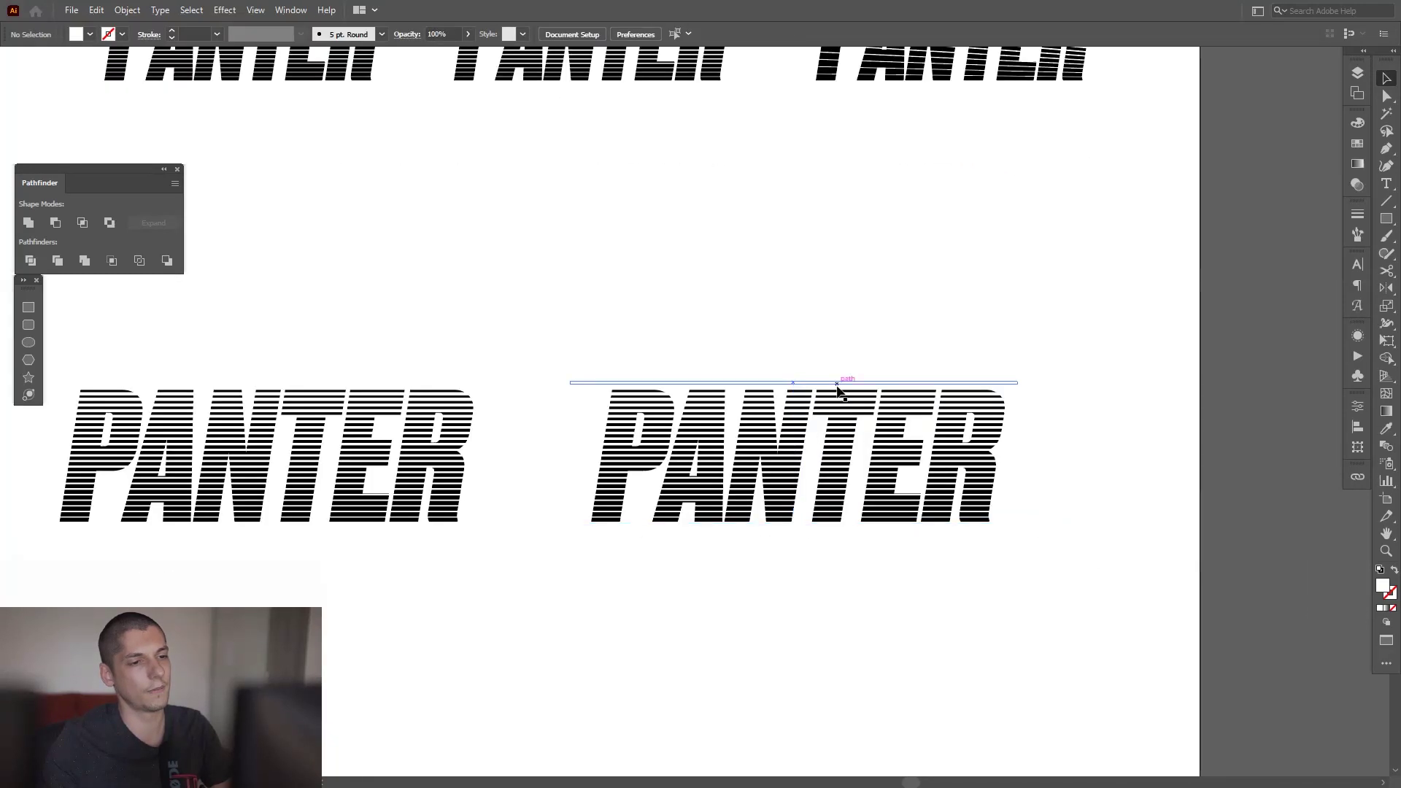
scroll(839, 382, up, 3)
drag(832, 391, 849, 332)
scroll(850, 332, down, 1)
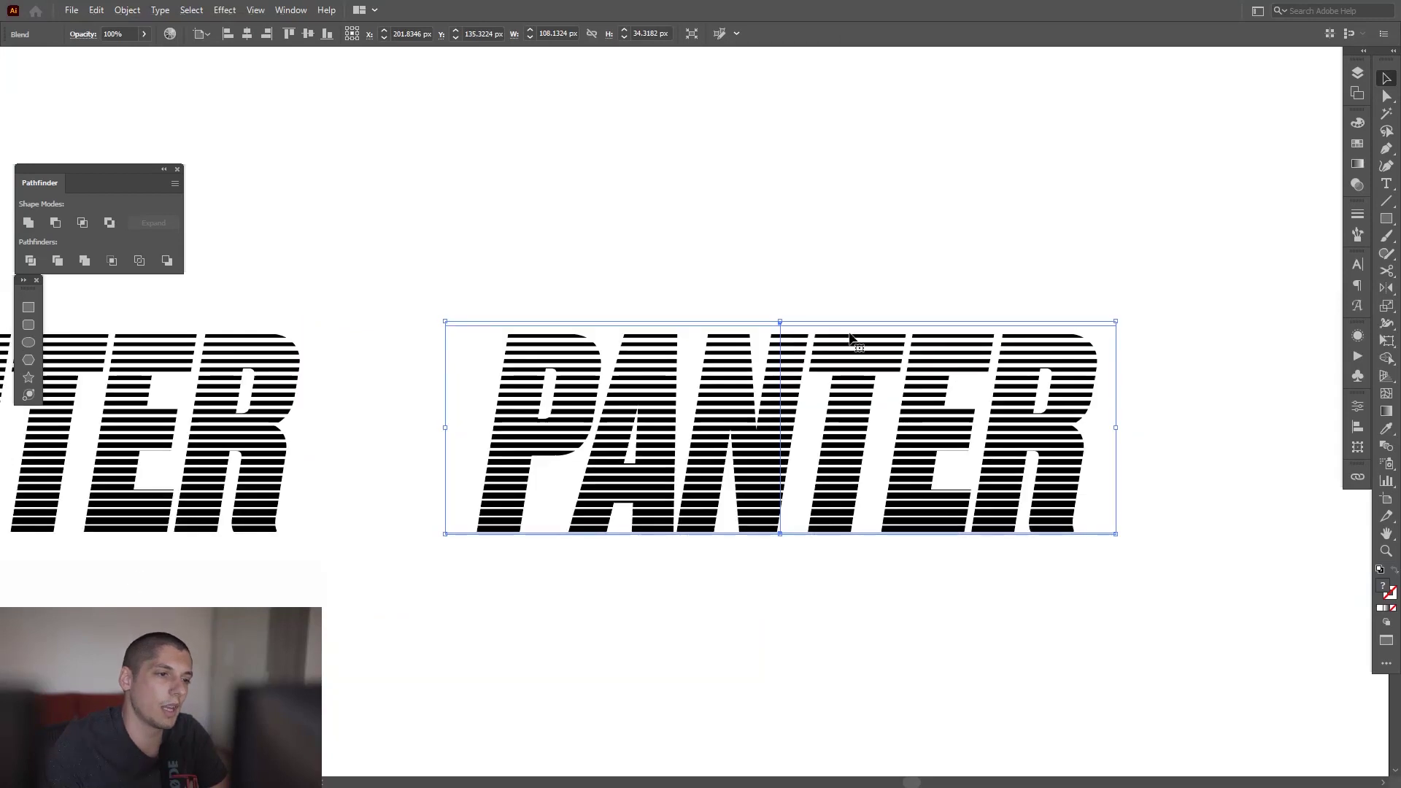
double_click(855, 329)
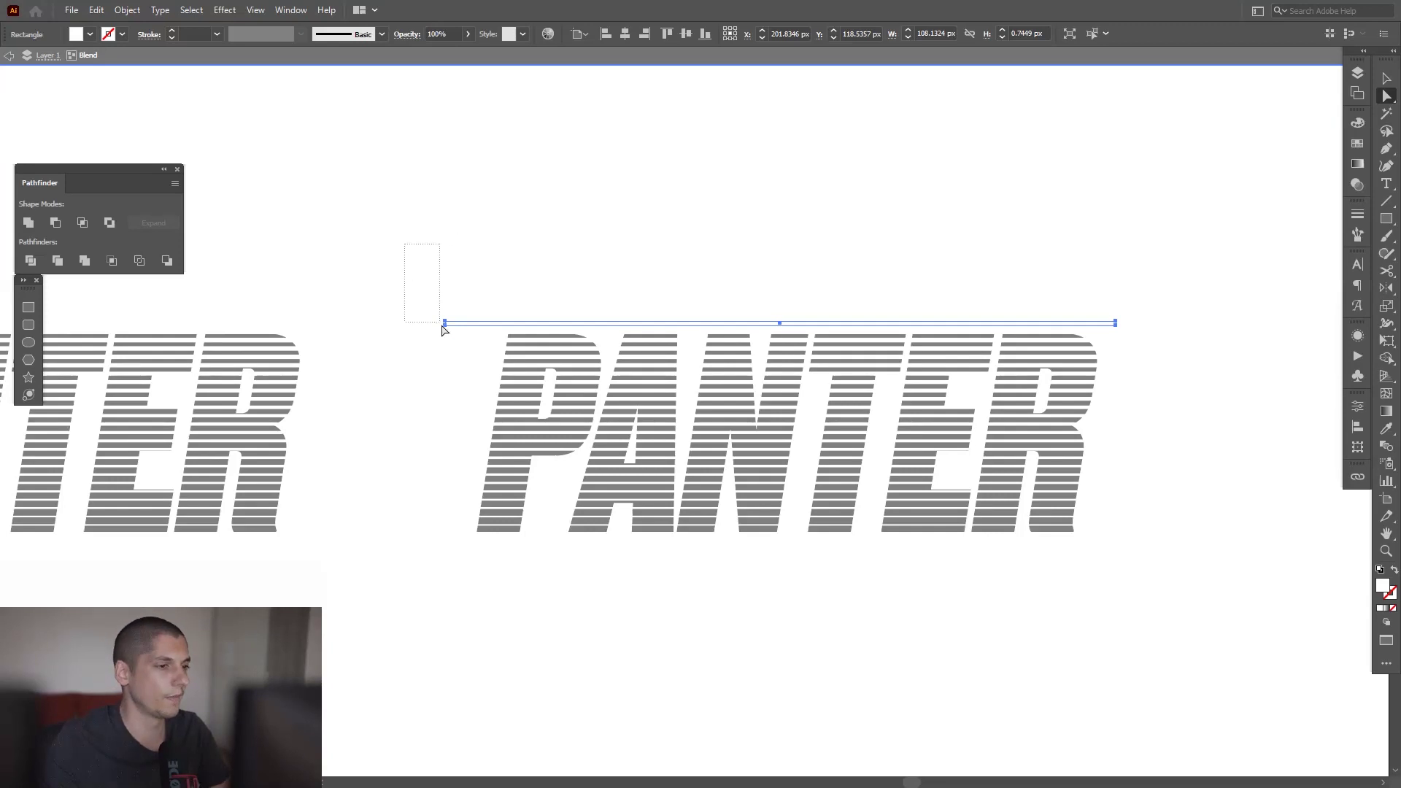
drag(452, 351, 495, 326)
drag(1194, 322, 917, 97)
- Try to pull the right end of the copied blend's bottom rectangle downward
key(space)
drag(950, 522, 1045, 366)
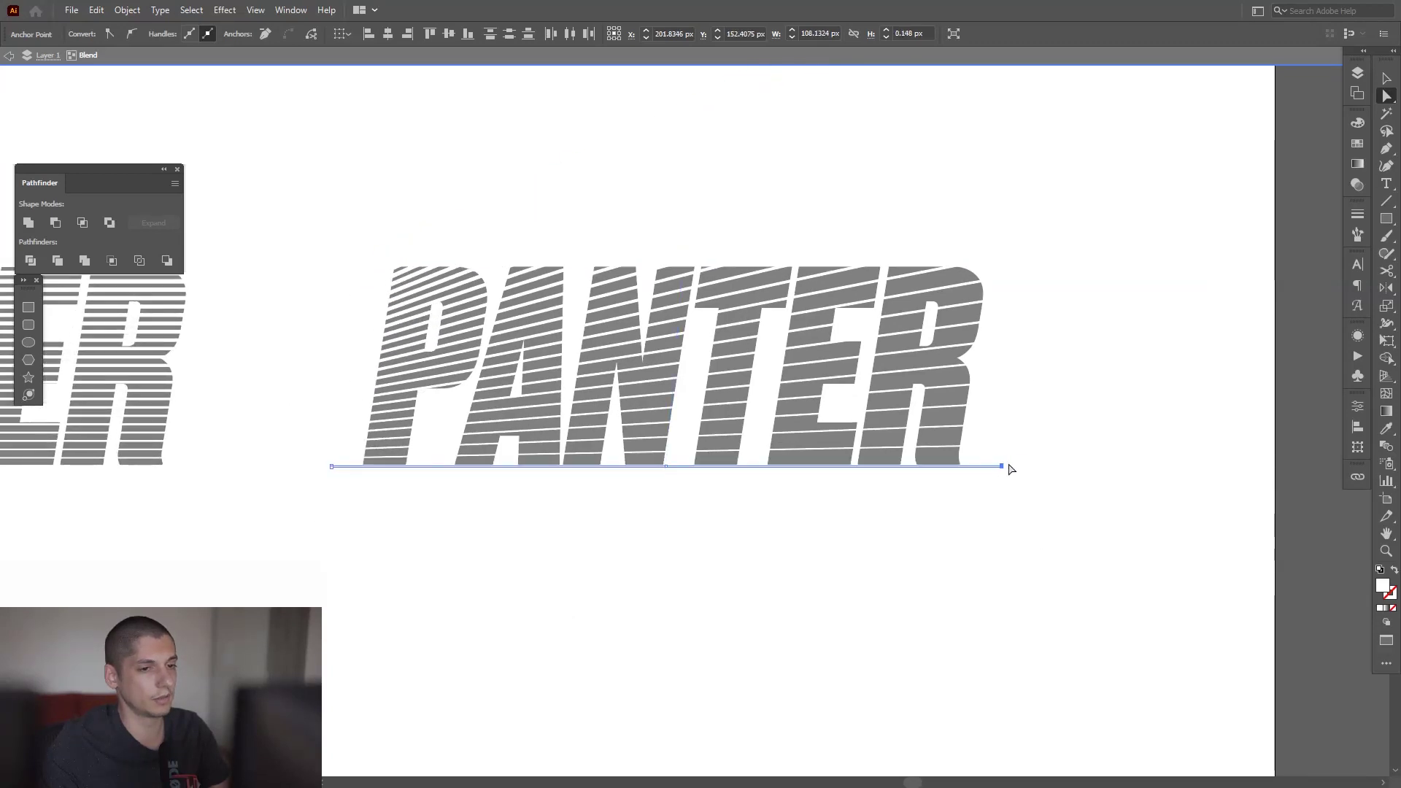
drag(1003, 470, 1073, 646)
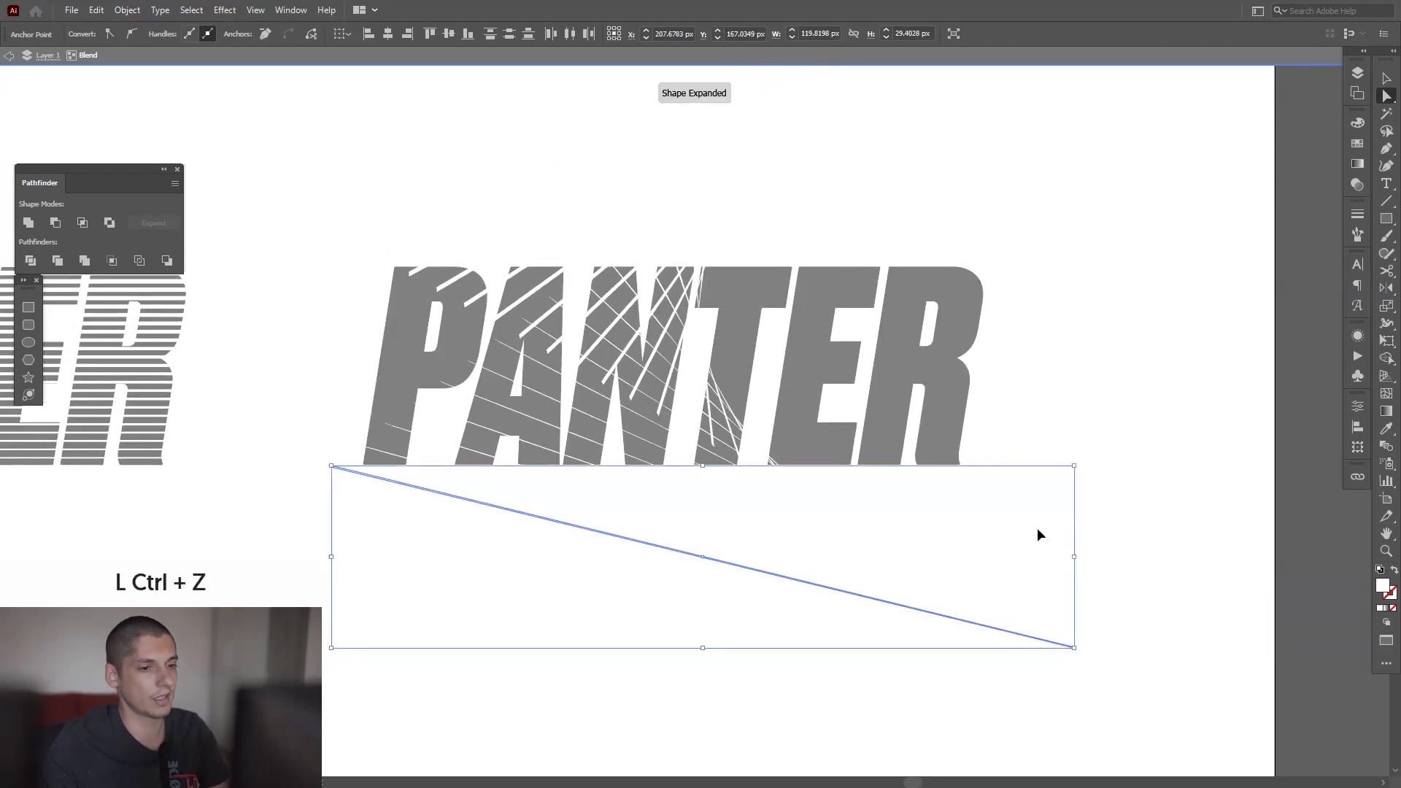
drag(1003, 470, 1056, 562)
key(ctrl+z)
click(1071, 478)
- Leave the blend's isolation and compare the straight-striped lettering with the slanted-stripe copy
drag(1059, 335, 1066, 424)
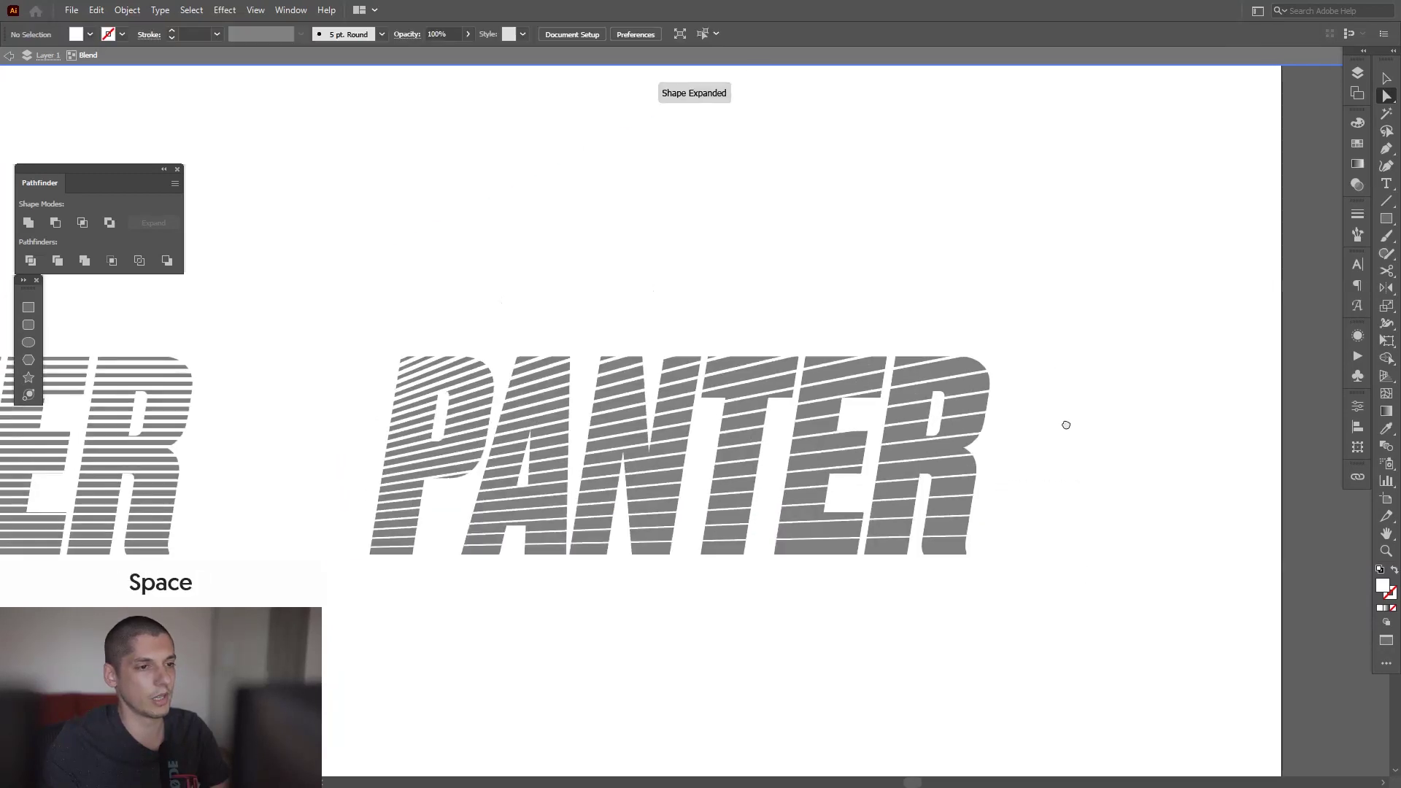
scroll(1070, 427, down, 3)
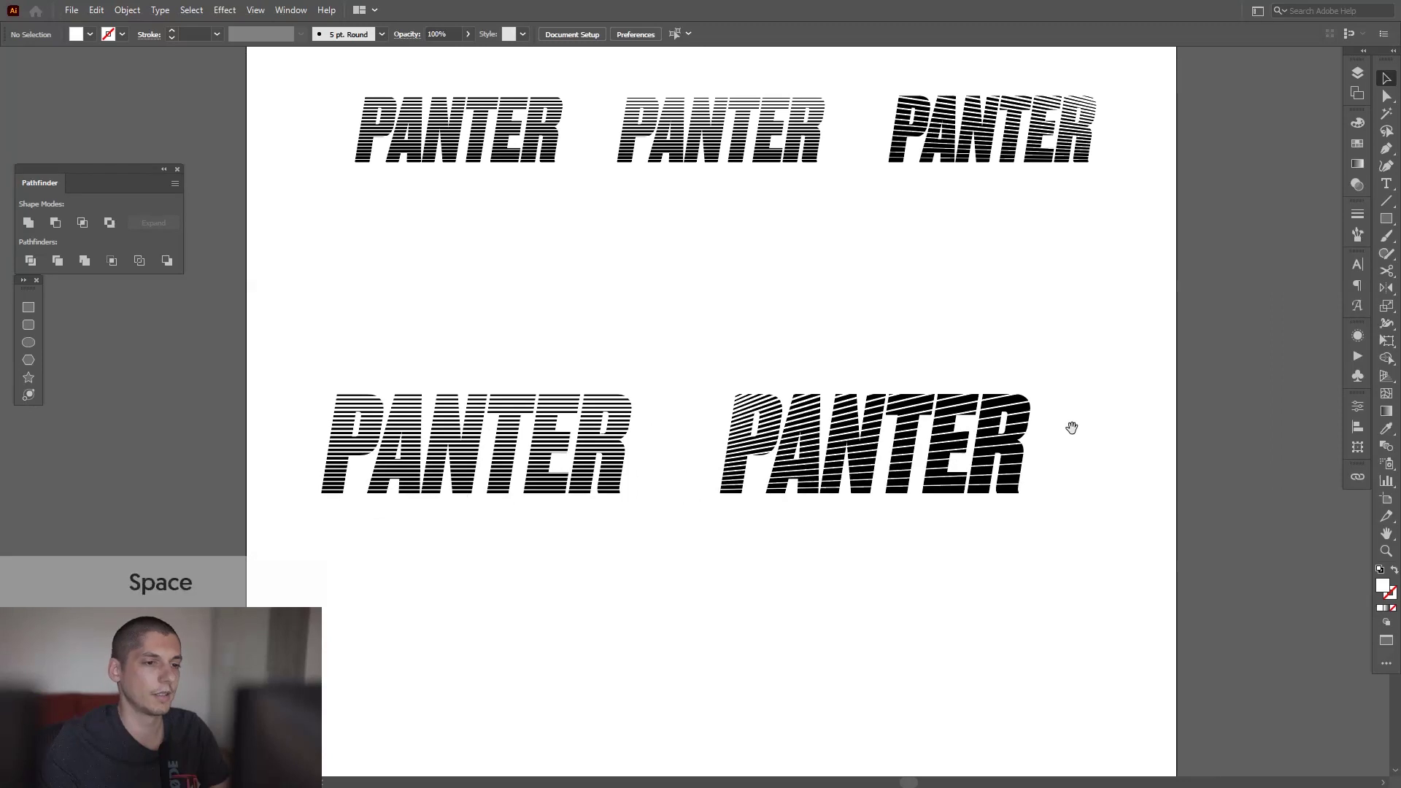
scroll(1070, 428, up, 2)
drag(585, 272, 685, 251)
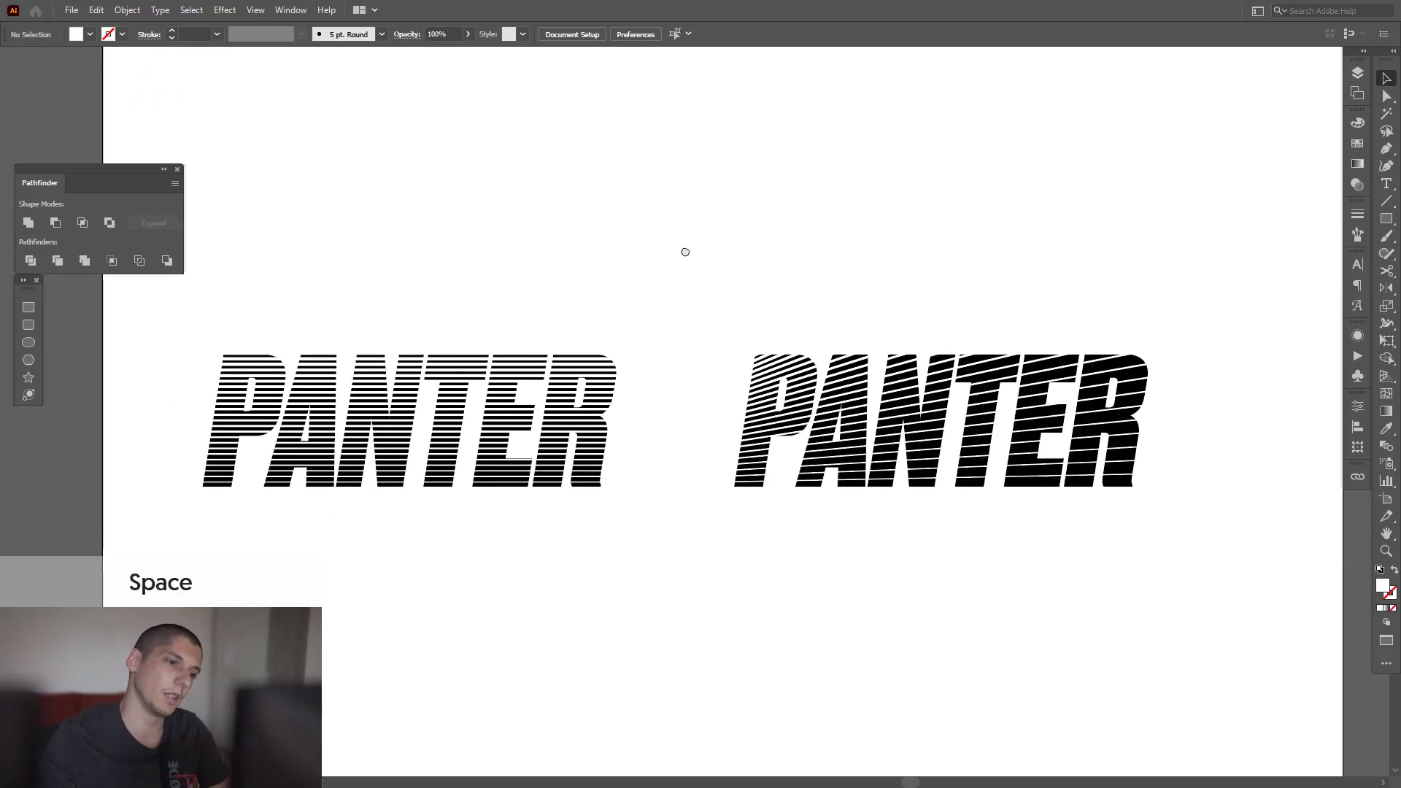
scroll(671, 288, up, 1)
drag(660, 300, 732, 266)
key(z)
scroll(763, 254, down, 1)
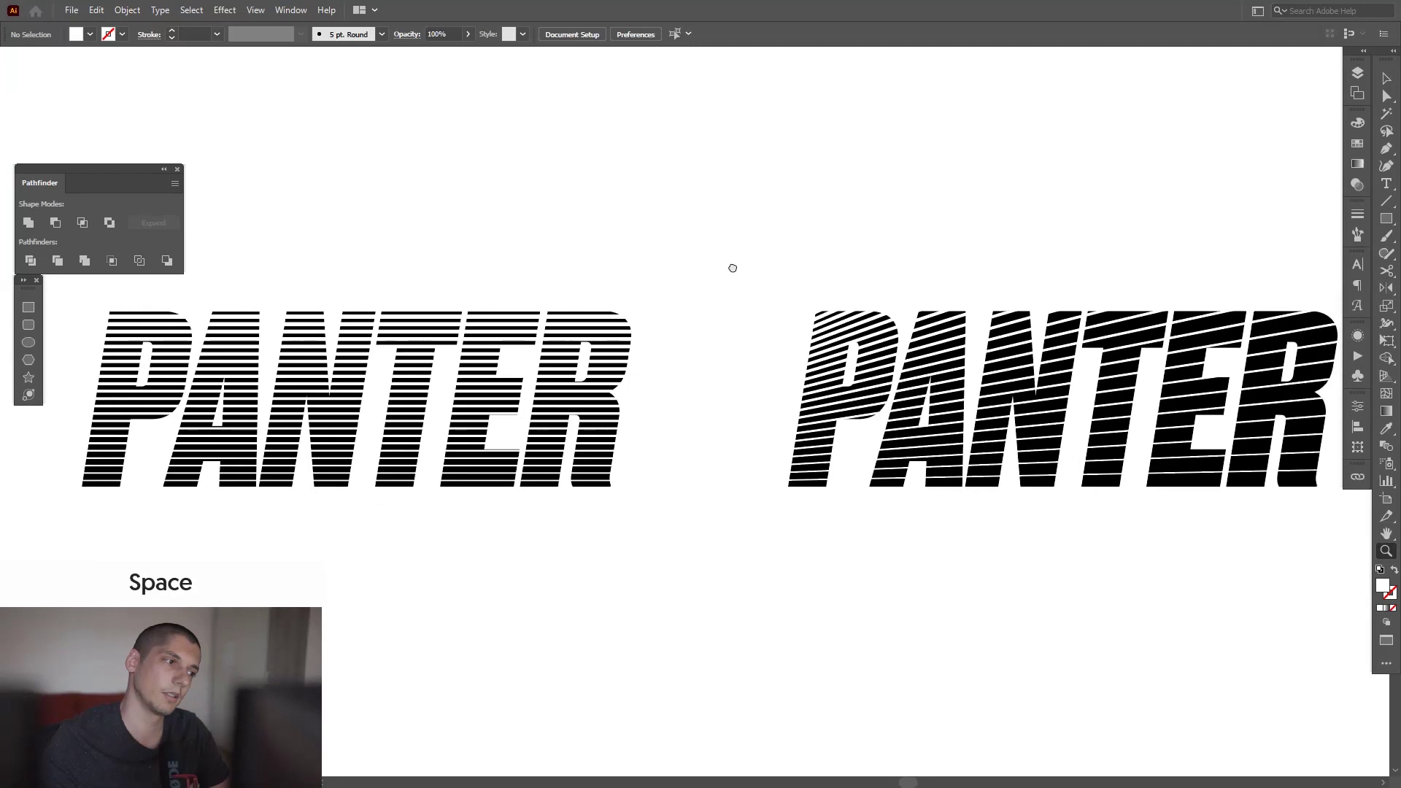